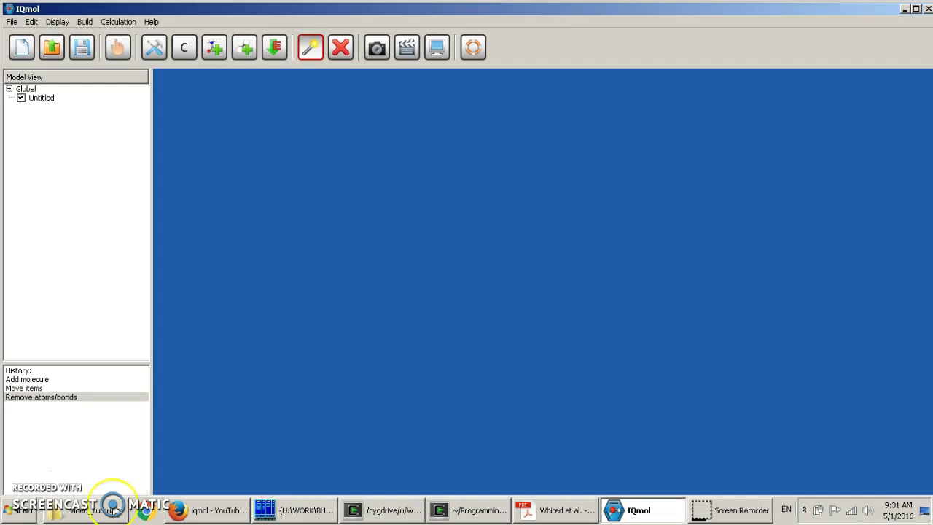
Switch to Acrobat Reader to examine the BODIPY dyad structures in Fig. 1 of the paper, and return to IQmol.
{"action": "mouse_move", "coordinate": [114, 508]}
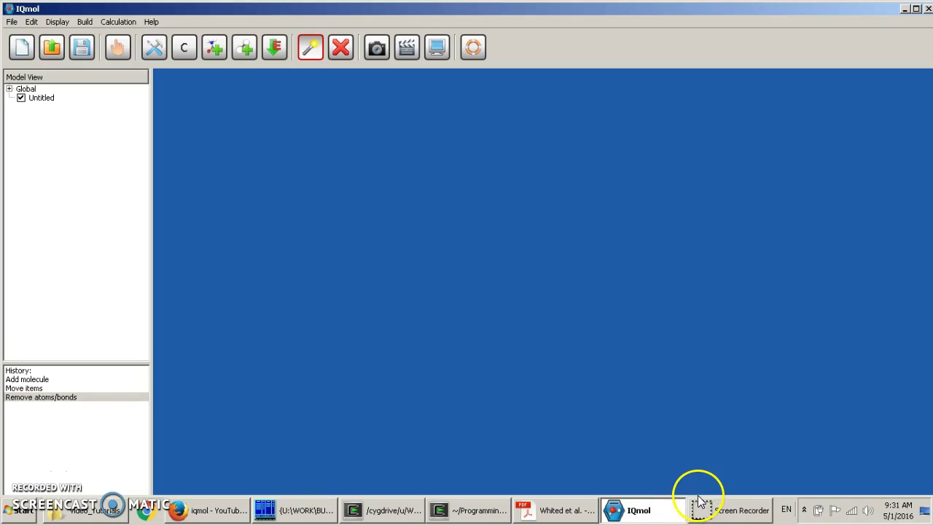
{"action": "left_click", "coordinate": [633, 498]}
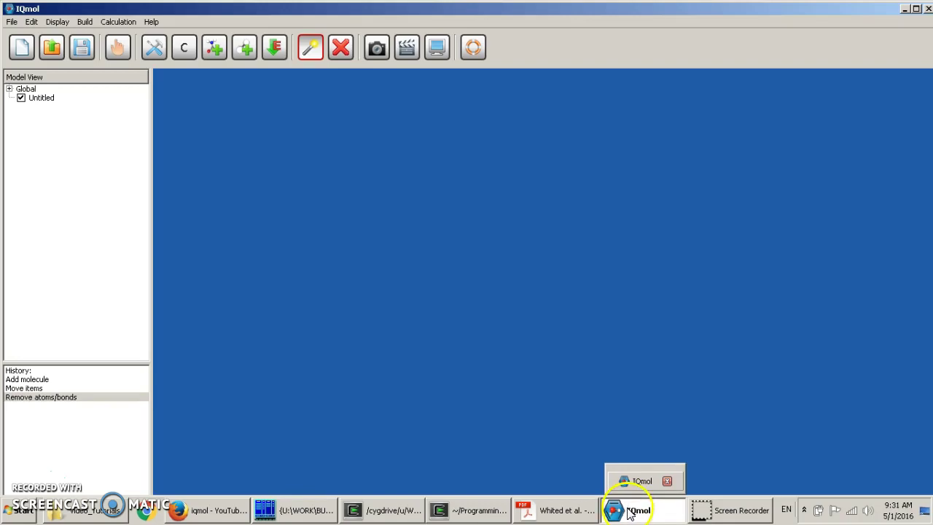
{"action": "left_click", "coordinate": [558, 510]}
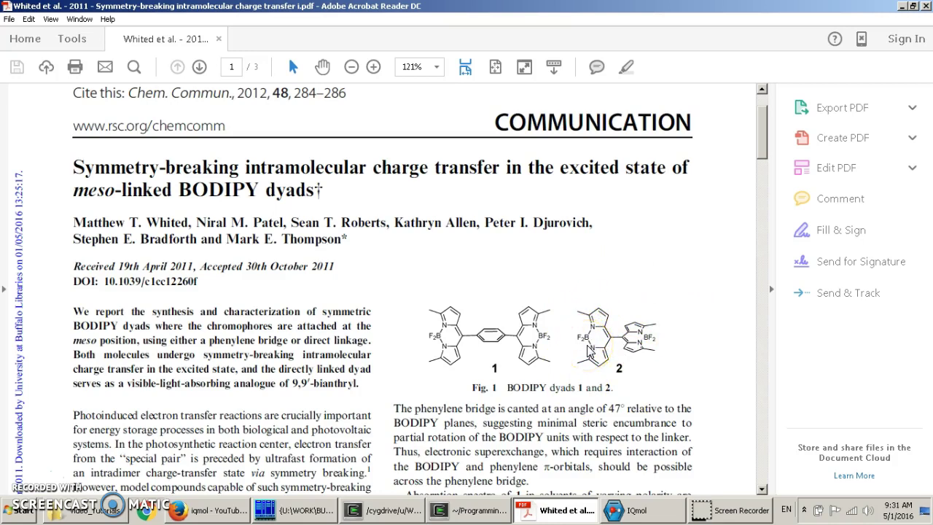
{"action": "left_click", "coordinate": [625, 510]}
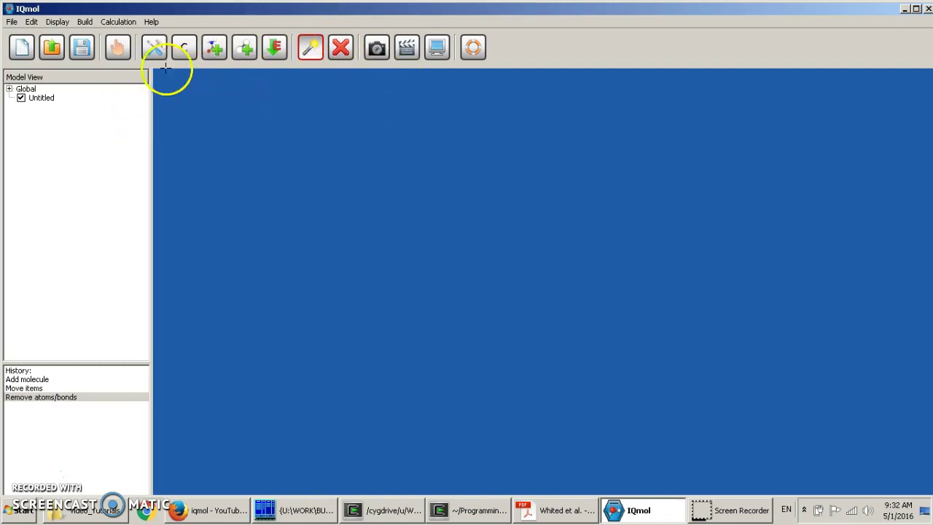
{"action": "left_click", "coordinate": [119, 47]}
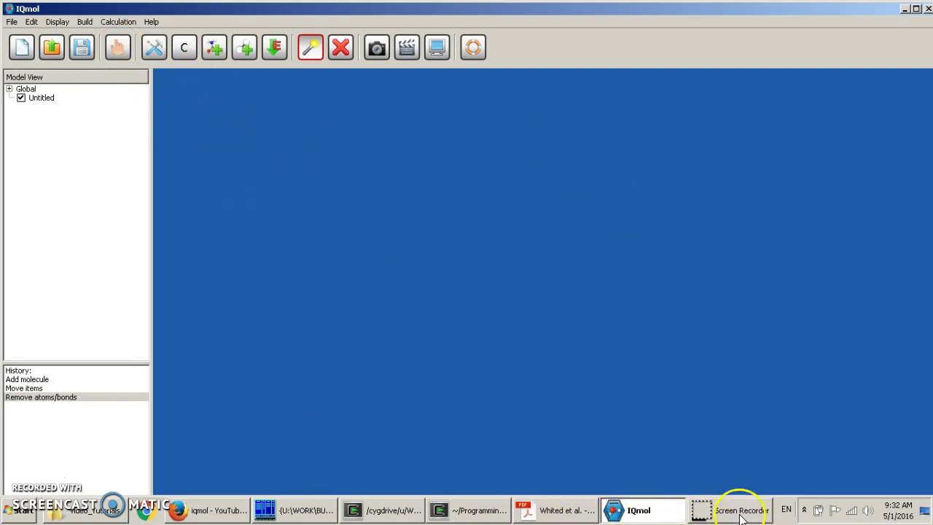
{"action": "mouse_move", "coordinate": [741, 517]}
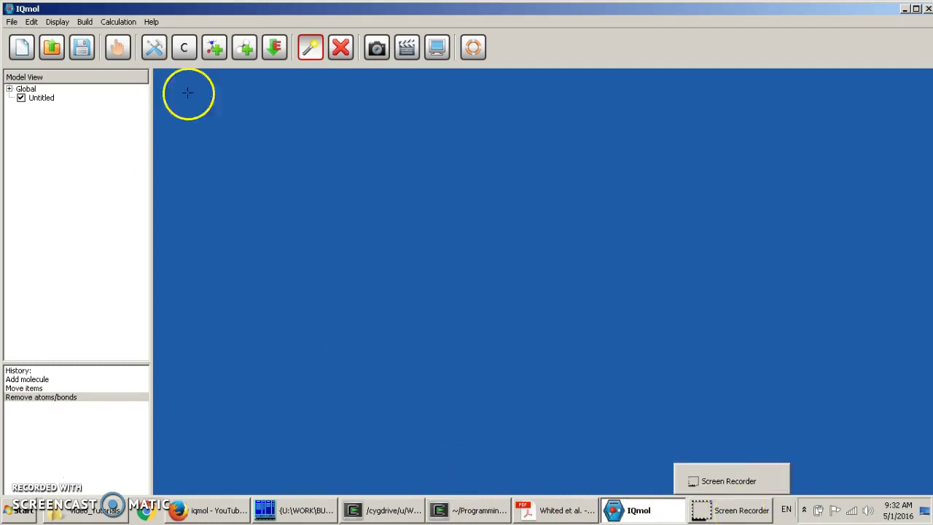
Browse the fragment library, previewing the Methyl functional group and the CYTOSINE C2A (L) base among the EFP fragments.
{"action": "left_click", "coordinate": [215, 49]}
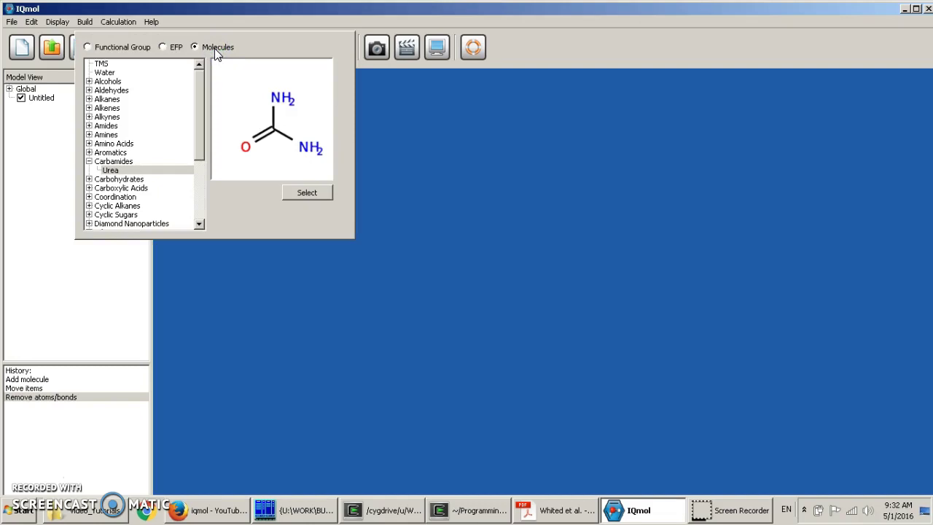
{"action": "mouse_move", "coordinate": [213, 76]}
{"action": "left_mouse_down"}
{"action": "mouse_move", "coordinate": [202, 103]}
{"action": "mouse_move", "coordinate": [191, 79]}
{"action": "mouse_move", "coordinate": [101, 41]}
{"action": "left_mouse_up"}
{"action": "left_click", "coordinate": [97, 49]}
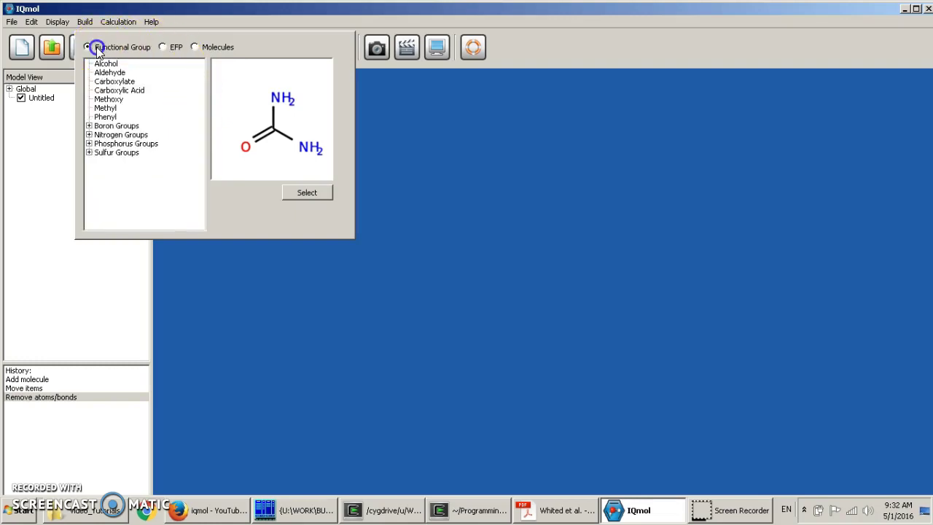
{"action": "left_click", "coordinate": [102, 107]}
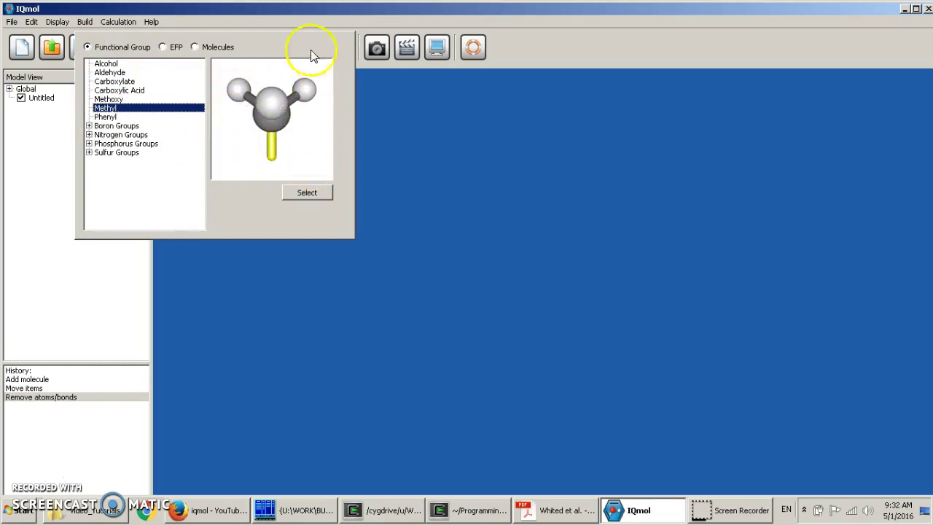
{"action": "left_click", "coordinate": [162, 47]}
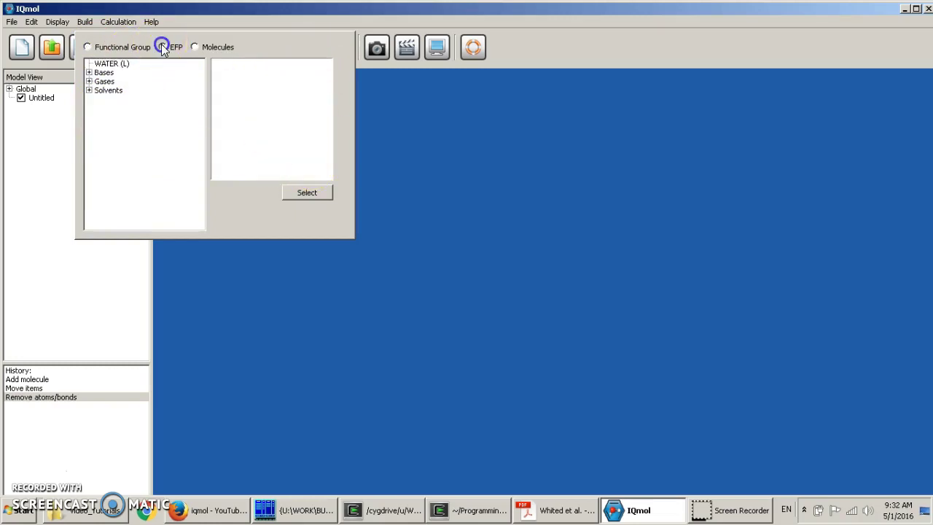
{"action": "left_click", "coordinate": [103, 72]}
{"action": "left_click", "coordinate": [88, 72]}
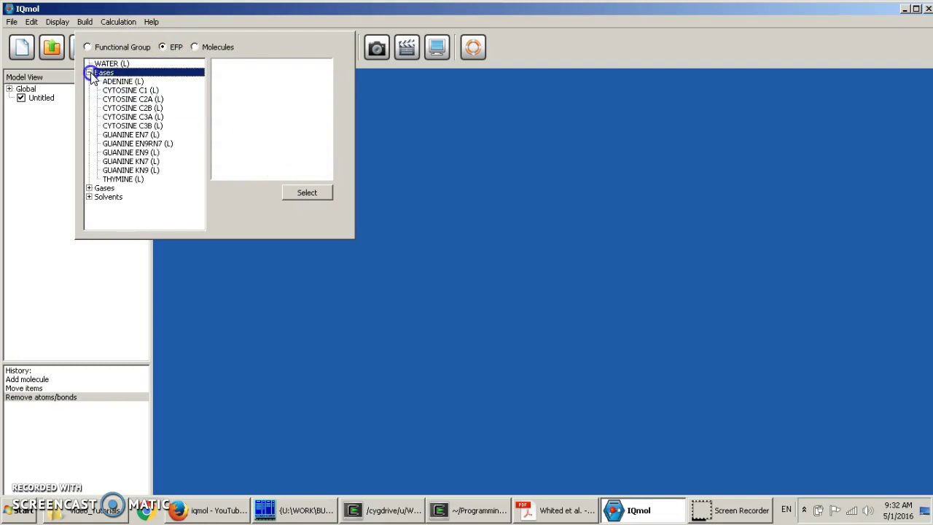
{"action": "left_click", "coordinate": [129, 99]}
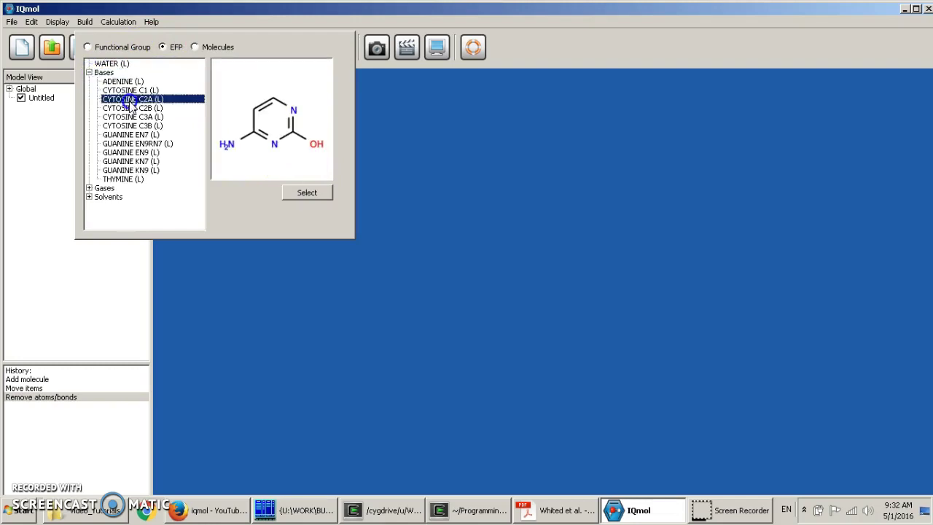
Browse the Molecules library, previewing Water and the Aromatics entries, including 1H-Indene, Aniline, Anisole, Nitrobenzene and Toluene.
{"action": "left_click", "coordinate": [196, 47]}
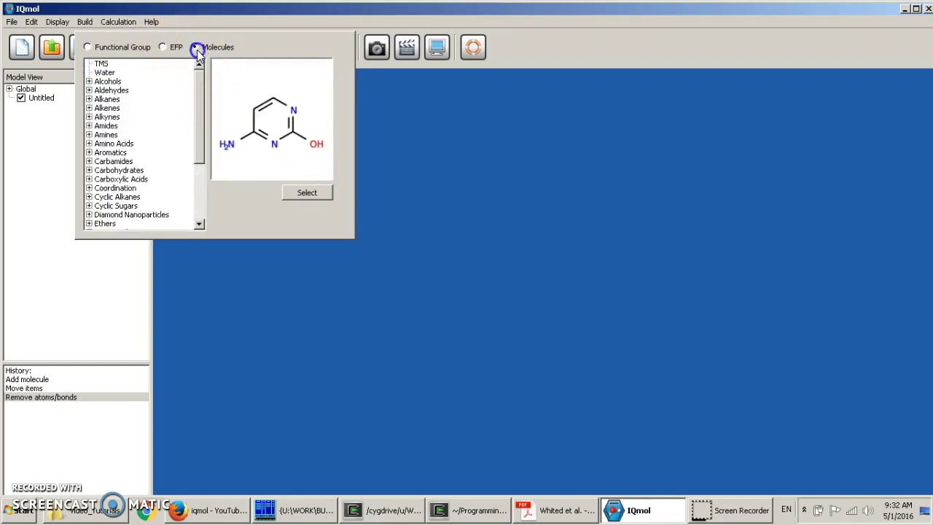
{"action": "left_click", "coordinate": [102, 107]}
{"action": "left_click", "coordinate": [103, 72]}
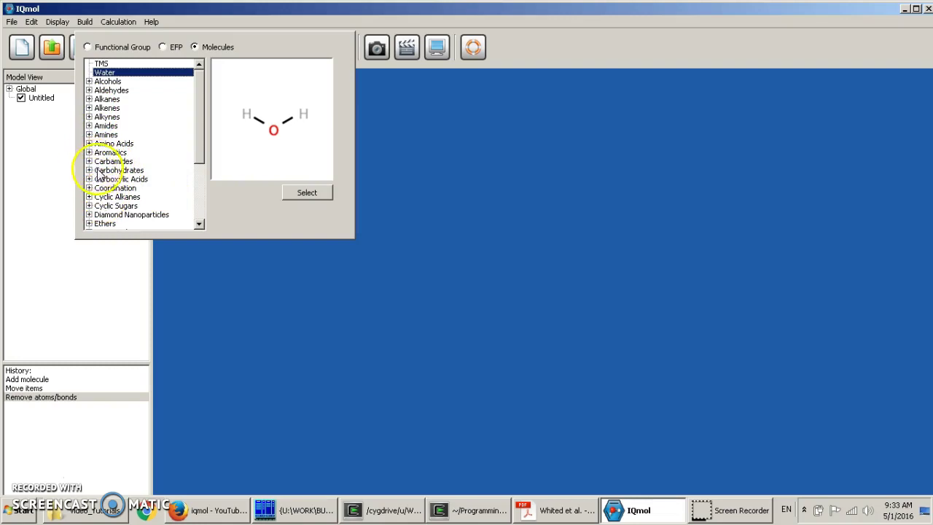
{"action": "scroll", "coordinate": [98, 160], "scroll_direction": "down", "scroll_amount": 2}
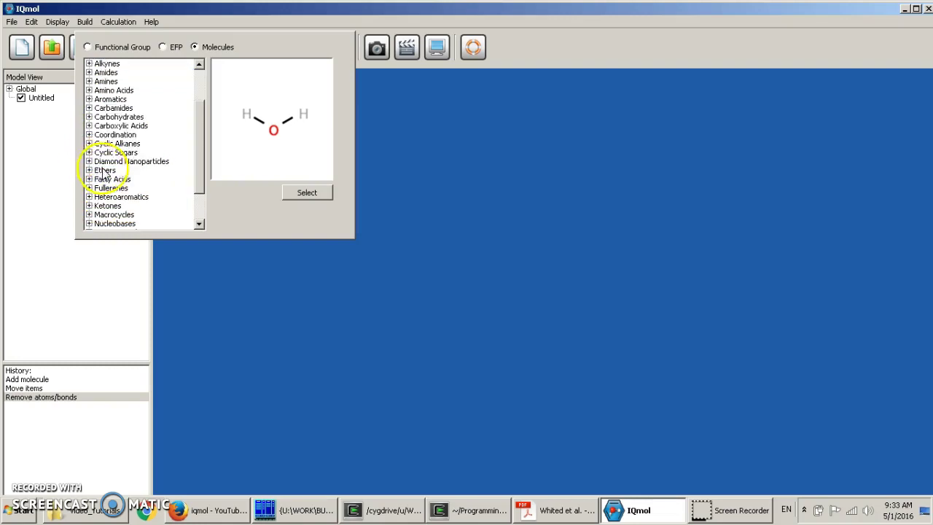
{"action": "left_click", "coordinate": [89, 99]}
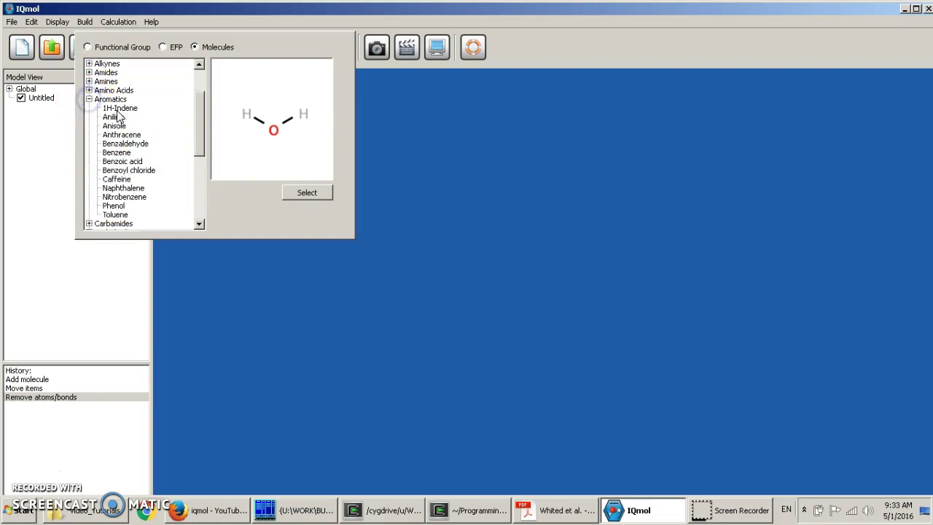
{"action": "left_click", "coordinate": [110, 100]}
{"action": "left_click", "coordinate": [115, 110]}
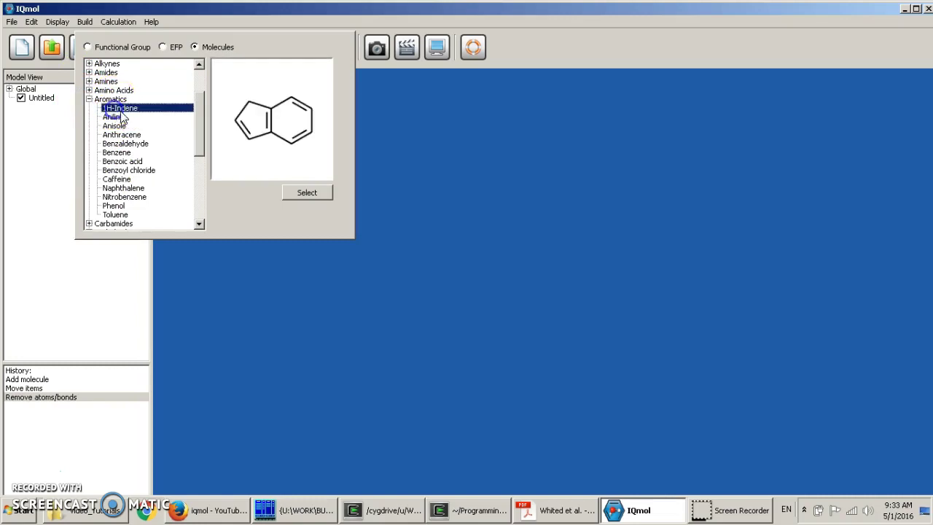
{"action": "left_click", "coordinate": [117, 118]}
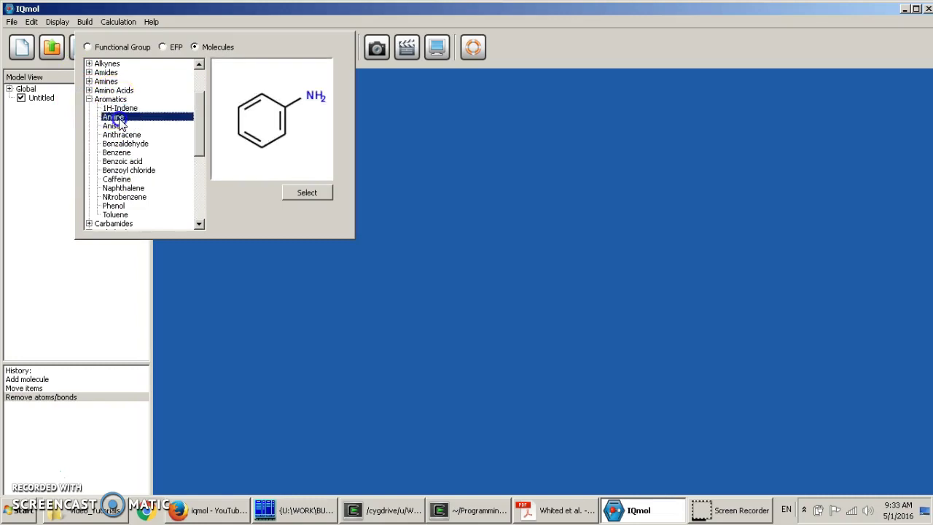
{"action": "left_click", "coordinate": [116, 127]}
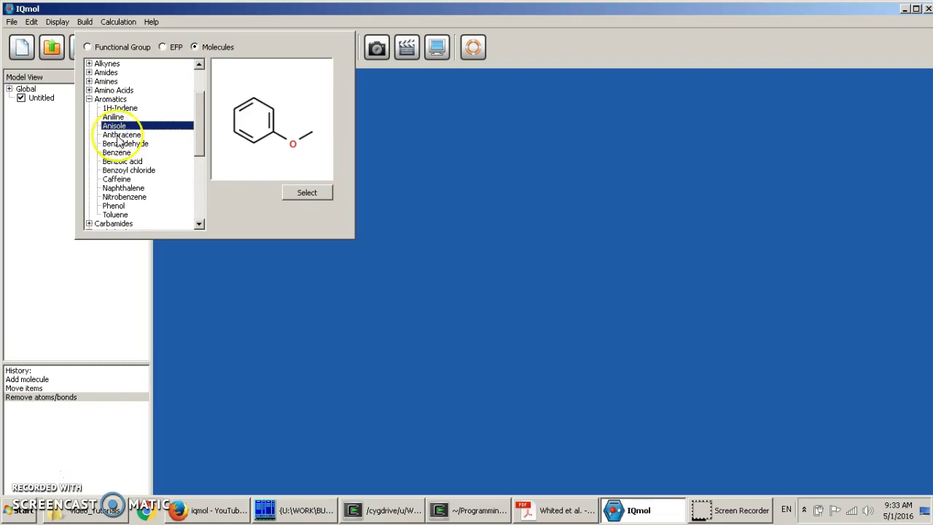
{"action": "left_click", "coordinate": [117, 162]}
{"action": "left_click", "coordinate": [122, 179]}
{"action": "left_click", "coordinate": [128, 206]}
{"action": "left_click", "coordinate": [122, 188]}
{"action": "left_click", "coordinate": [125, 197]}
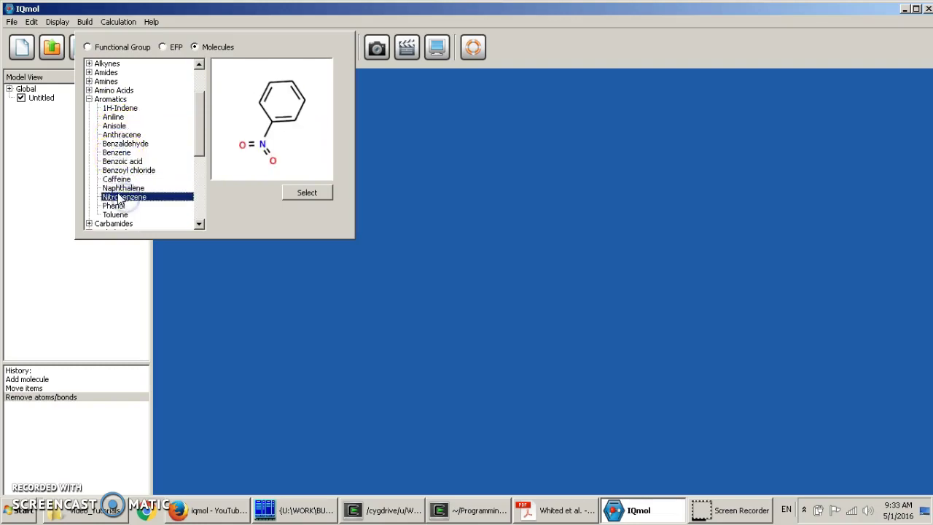
{"action": "left_click", "coordinate": [116, 207]}
{"action": "left_click", "coordinate": [115, 215]}
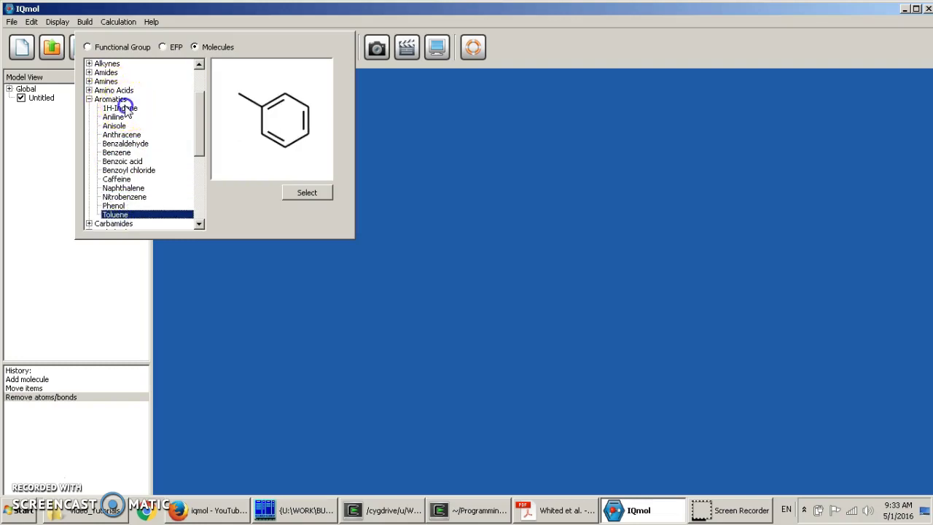
Add a 1H-Indene molecule from the Aromatics group to the middle of the empty scene.
{"action": "left_click", "coordinate": [127, 110]}
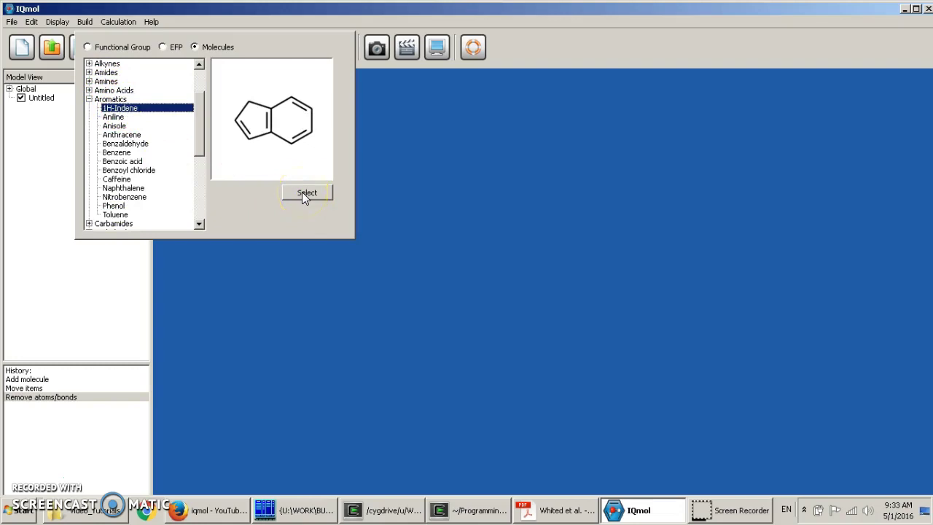
{"action": "left_click", "coordinate": [304, 194]}
{"action": "left_click", "coordinate": [483, 239]}
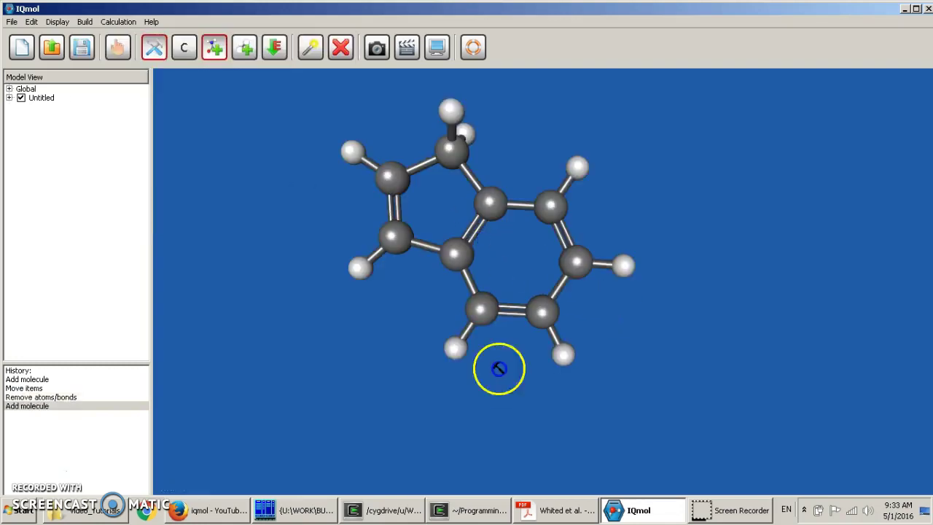
Inspect the indene molecule from a rotated and shifted view, and check the dyad figure in Acrobat Reader before returning to IQmol.
{"action": "left_click", "coordinate": [118, 48]}
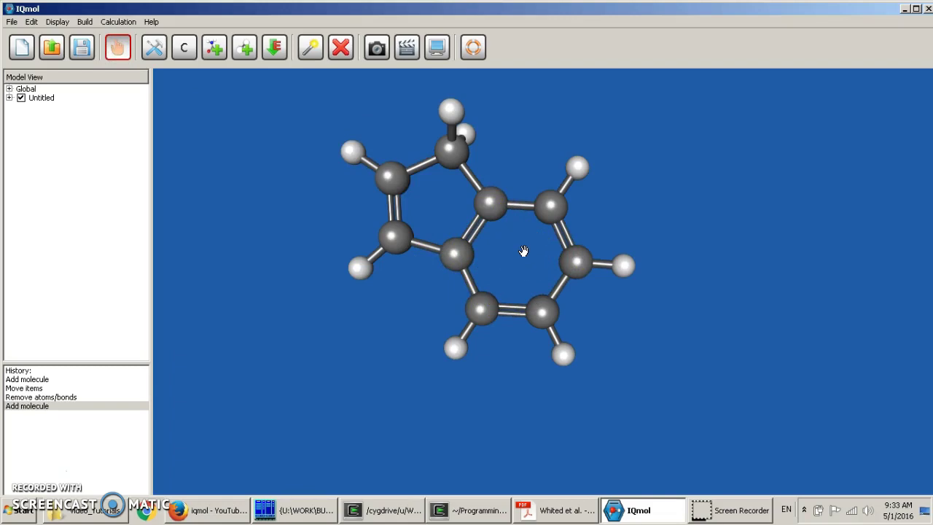
{"action": "mouse_move", "coordinate": [524, 252]}
{"action": "left_mouse_down"}
{"action": "mouse_move", "coordinate": [539, 220]}
{"action": "mouse_move", "coordinate": [585, 241]}
{"action": "mouse_move", "coordinate": [525, 282]}
{"action": "mouse_move", "coordinate": [455, 246]}
{"action": "mouse_move", "coordinate": [474, 196]}
{"action": "mouse_move", "coordinate": [541, 221]}
{"action": "mouse_move", "coordinate": [515, 302]}
{"action": "mouse_move", "coordinate": [452, 306]}
{"action": "mouse_move", "coordinate": [481, 310]}
{"action": "mouse_move", "coordinate": [570, 252]}
{"action": "mouse_move", "coordinate": [513, 262]}
{"action": "left_mouse_up"}
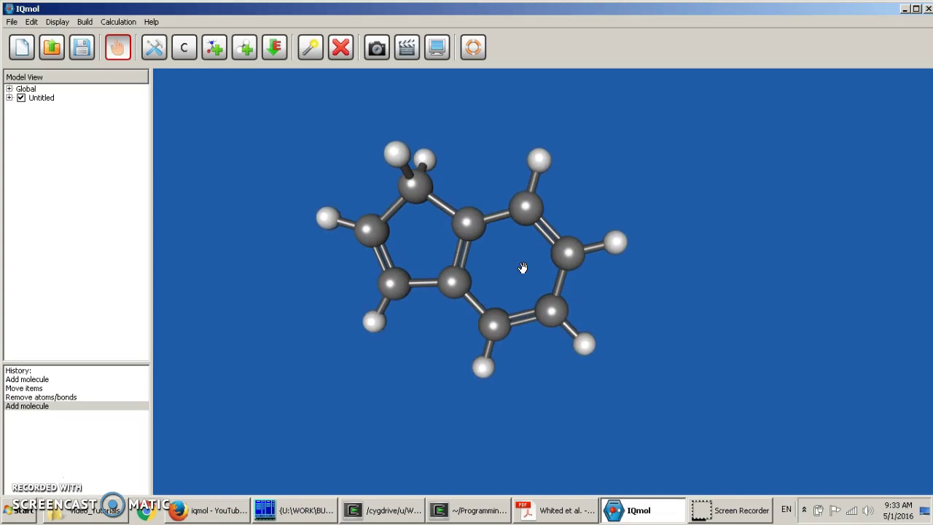
{"action": "right_click_drag", "start_coordinate": [523, 267], "coordinate": [570, 306]}
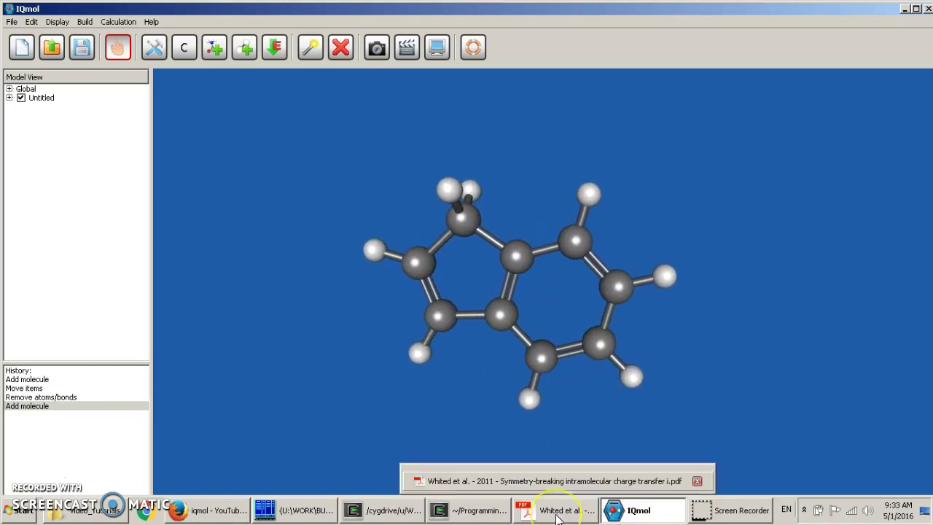
{"action": "left_click", "coordinate": [558, 510]}
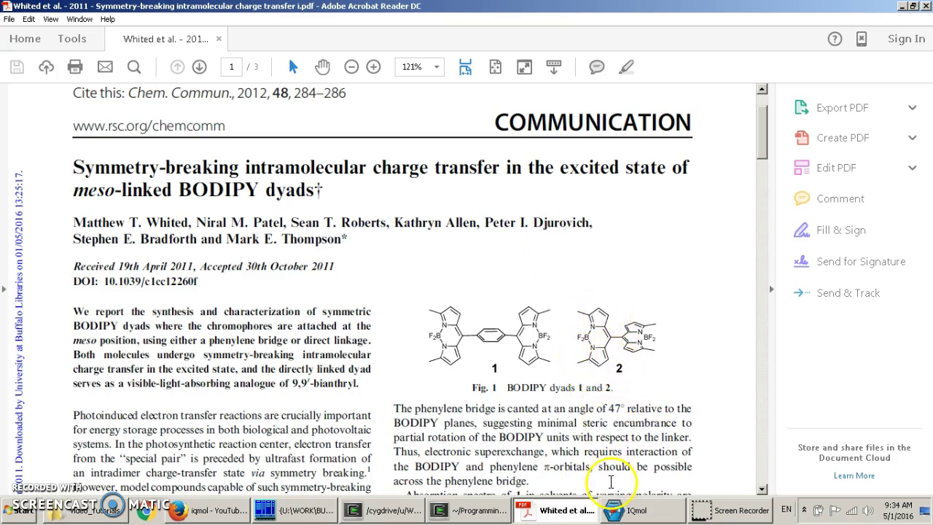
{"action": "left_click", "coordinate": [636, 511]}
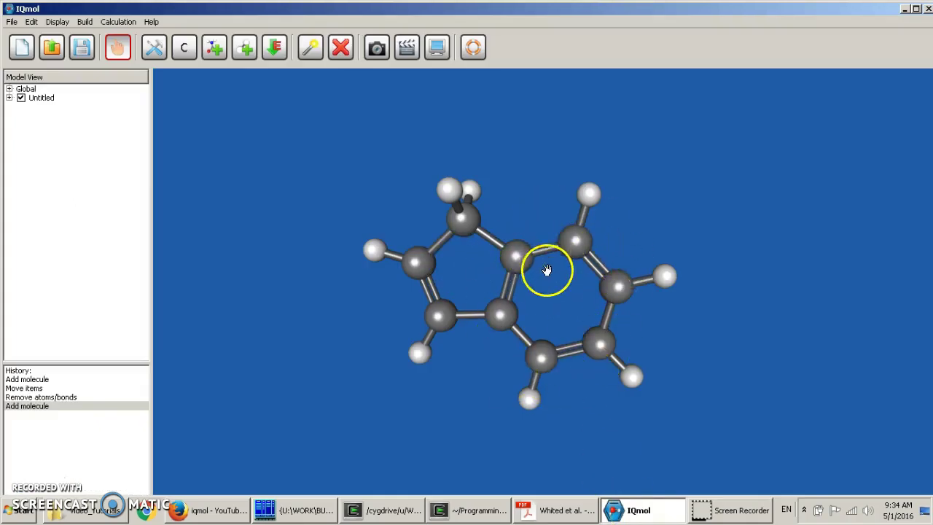
Add a Propane molecule from the Alkanes group in the empty space beside the indene's six-membered ring.
{"action": "scroll", "coordinate": [548, 271], "scroll_direction": "down", "scroll_amount": 2}
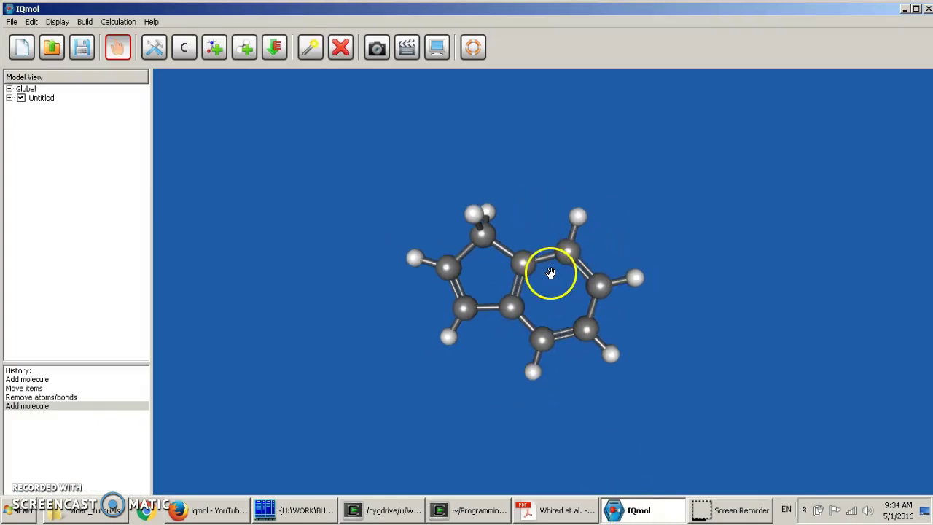
{"action": "left_click", "coordinate": [217, 50]}
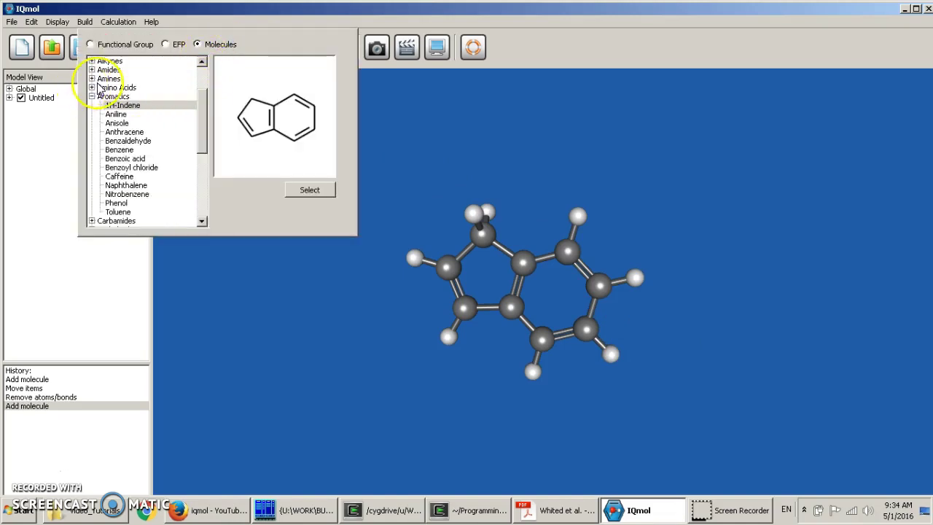
{"action": "left_click_drag", "start_coordinate": [204, 114], "coordinate": [206, 88]}
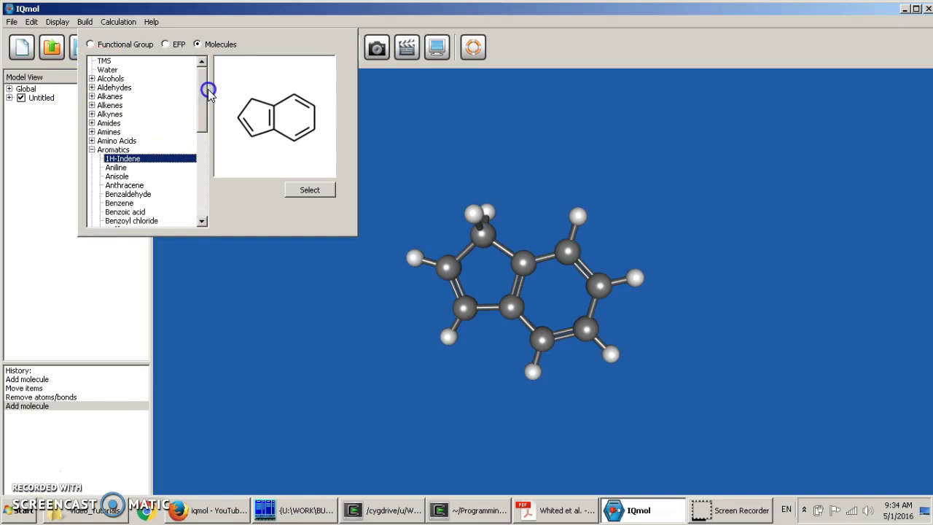
{"action": "left_click", "coordinate": [95, 96]}
{"action": "left_click", "coordinate": [93, 96]}
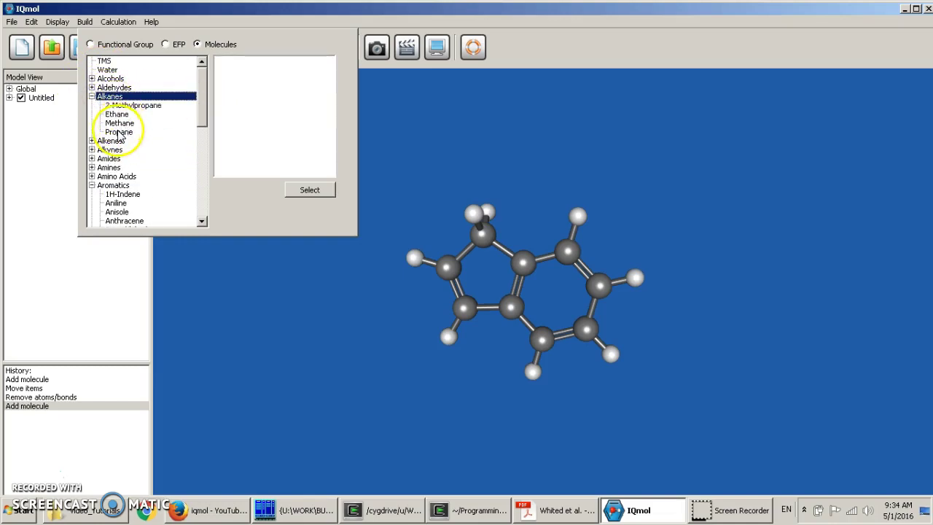
{"action": "left_click", "coordinate": [118, 132]}
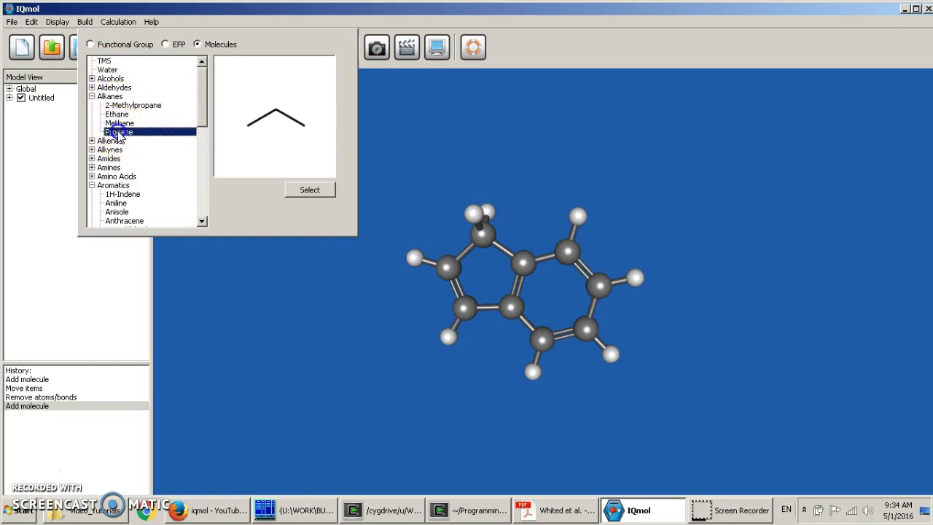
{"action": "left_click", "coordinate": [327, 199]}
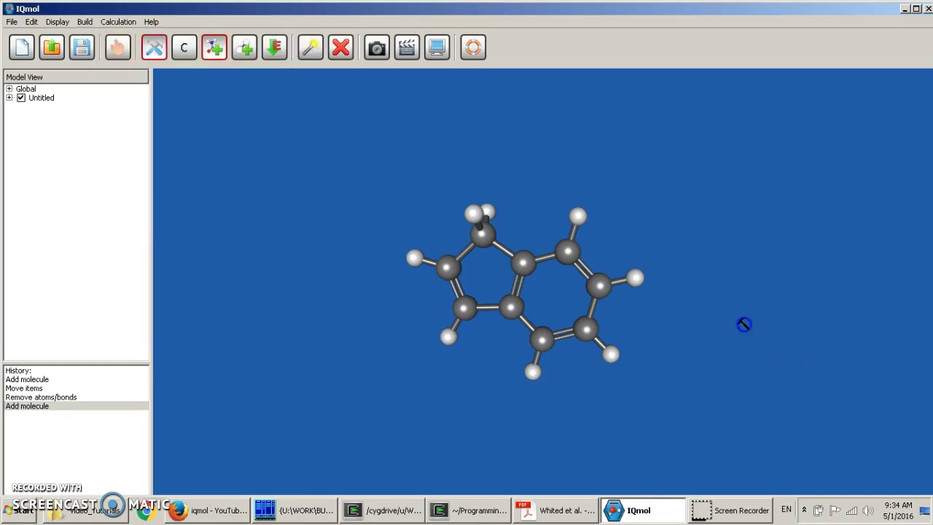
{"action": "left_click", "coordinate": [743, 323]}
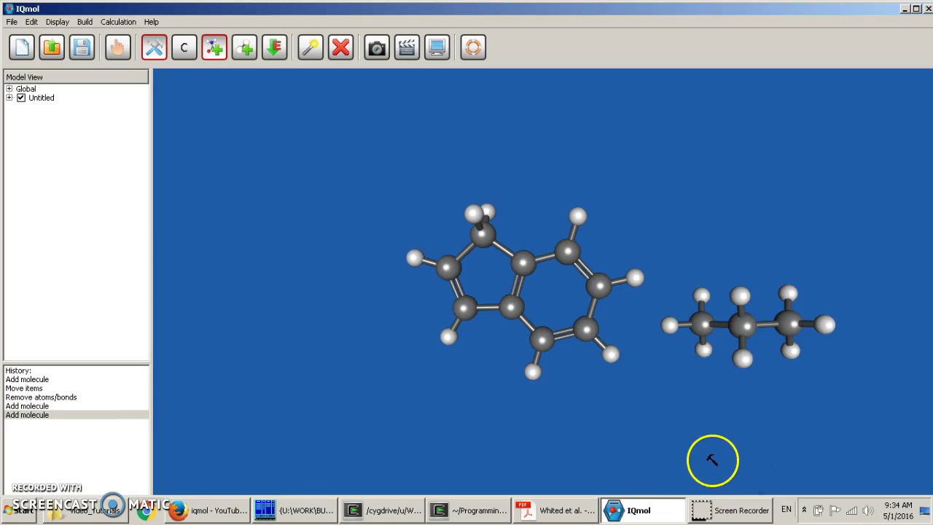
Inspect the indene and propane molecules together from rotated, shifted, zoomed-in and zoomed-out views.
{"action": "left_click_drag", "start_coordinate": [681, 415], "coordinate": [745, 366]}
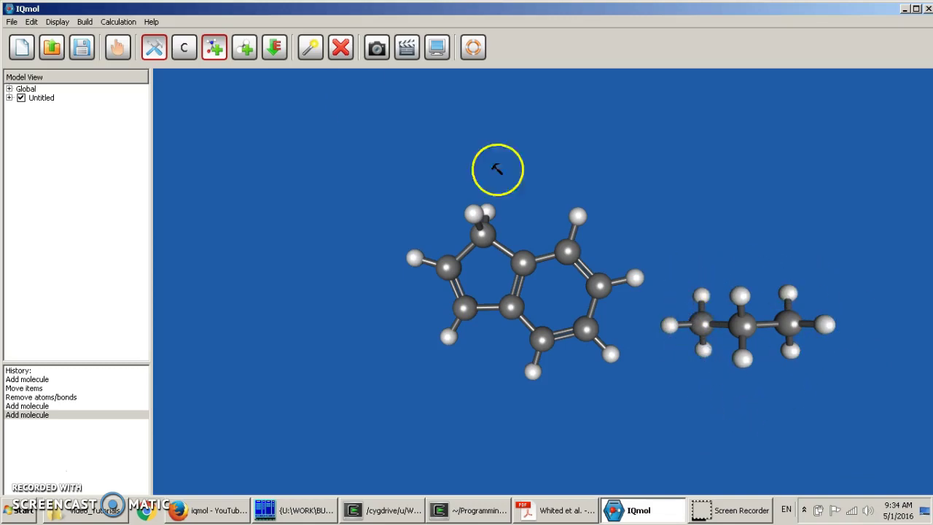
{"action": "left_click", "coordinate": [117, 48]}
{"action": "left_click_drag", "start_coordinate": [575, 335], "coordinate": [615, 349]}
{"action": "left_click_drag", "start_coordinate": [508, 300], "coordinate": [526, 286]}
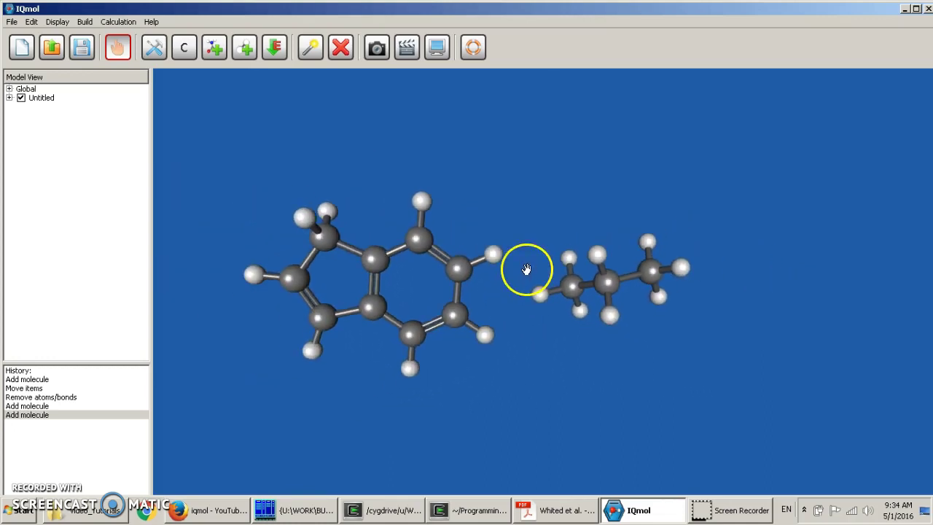
{"action": "scroll", "coordinate": [527, 270], "scroll_direction": "up", "scroll_amount": 5}
{"action": "scroll", "coordinate": [510, 277], "scroll_direction": "down", "scroll_amount": 3}
{"action": "scroll", "coordinate": [505, 284], "scroll_direction": "up", "scroll_amount": 2}
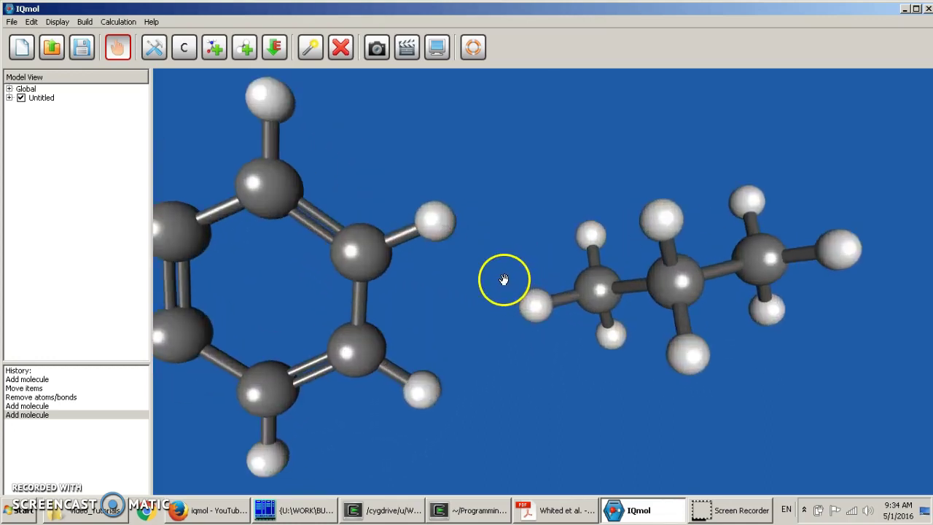
{"action": "scroll", "coordinate": [500, 281], "scroll_direction": "down", "scroll_amount": 4}
{"action": "scroll", "coordinate": [502, 284], "scroll_direction": "down", "scroll_amount": 1}
{"action": "scroll", "coordinate": [503, 290], "scroll_direction": "up", "scroll_amount": 4}
{"action": "scroll", "coordinate": [503, 290], "scroll_direction": "down", "scroll_amount": 3}
{"action": "scroll", "coordinate": [502, 289], "scroll_direction": "up", "scroll_amount": 3}
{"action": "scroll", "coordinate": [510, 295], "scroll_direction": "down", "scroll_amount": 1}
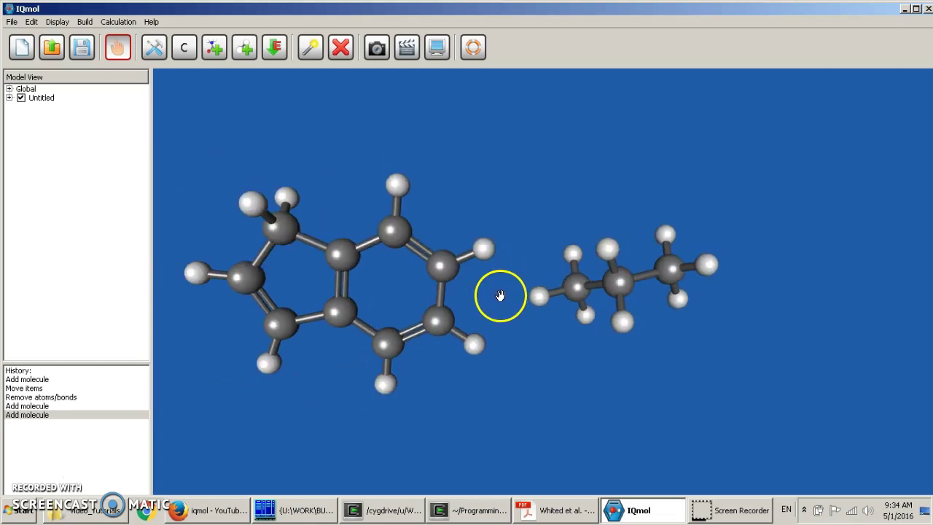
{"action": "left_click_drag", "start_coordinate": [562, 308], "coordinate": [503, 297]}
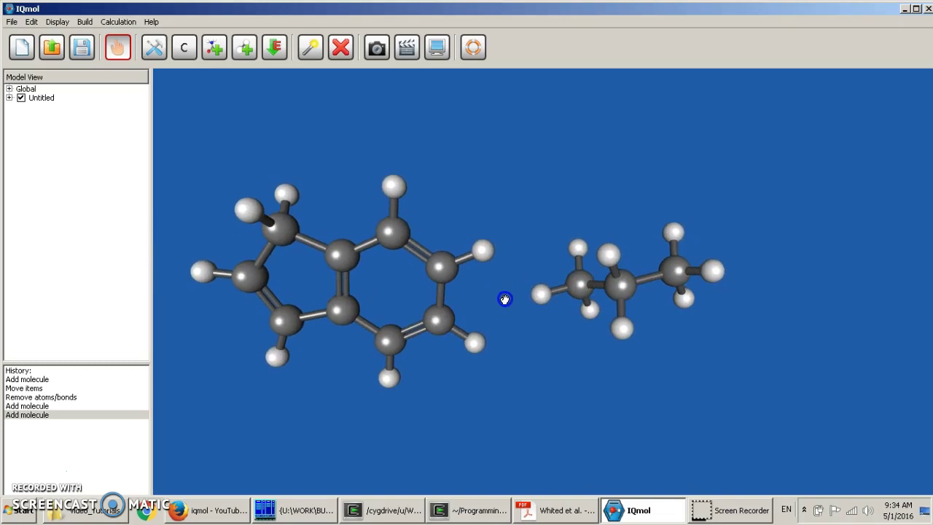
Select the whole propane molecule, rotate it and shift it slightly away from the indene.
{"action": "left_click", "coordinate": [310, 48]}
{"action": "left_click_drag", "start_coordinate": [508, 205], "coordinate": [745, 395]}
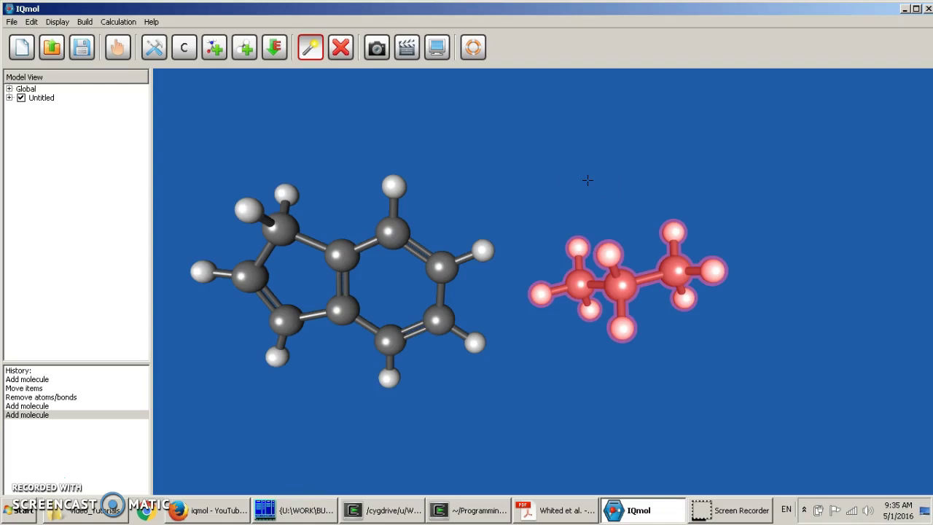
{"action": "left_click", "coordinate": [117, 47]}
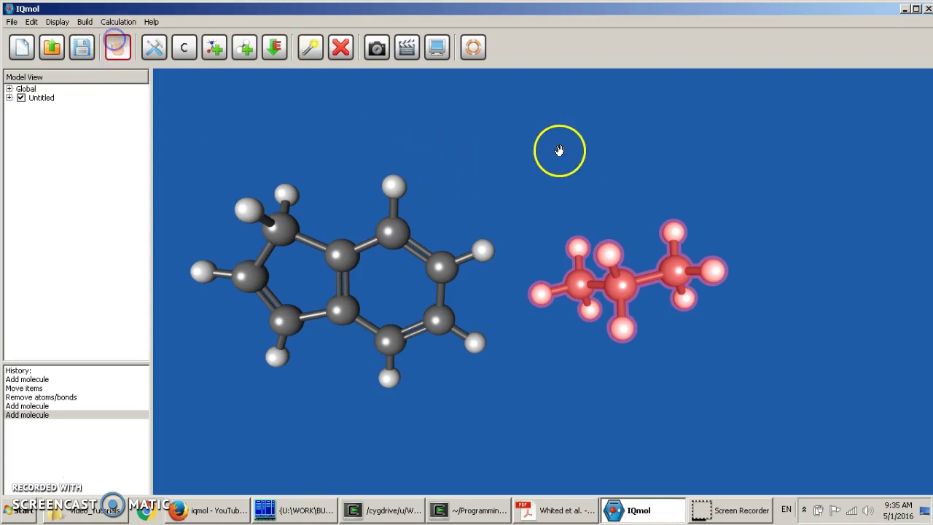
{"action": "mouse_move", "coordinate": [480, 153]}
{"action": "left_mouse_down"}
{"action": "mouse_move", "coordinate": [503, 210]}
{"action": "mouse_move", "coordinate": [503, 172]}
{"action": "mouse_move", "coordinate": [489, 184]}
{"action": "mouse_move", "coordinate": [476, 167]}
{"action": "mouse_move", "coordinate": [495, 167]}
{"action": "mouse_move", "coordinate": [485, 167]}
{"action": "left_mouse_up"}
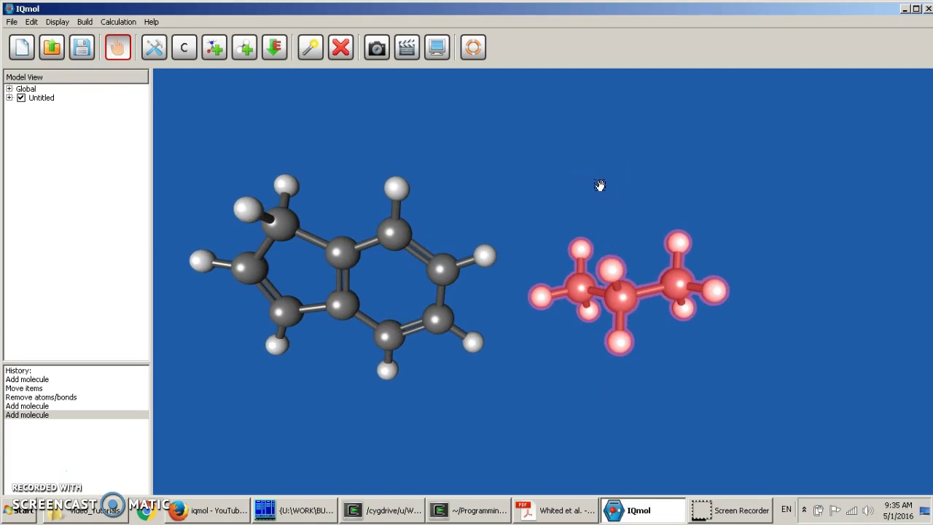
{"action": "left_click_drag", "start_coordinate": [617, 290], "coordinate": [619, 365]}
{"action": "left_click_drag", "start_coordinate": [612, 327], "coordinate": [638, 324]}
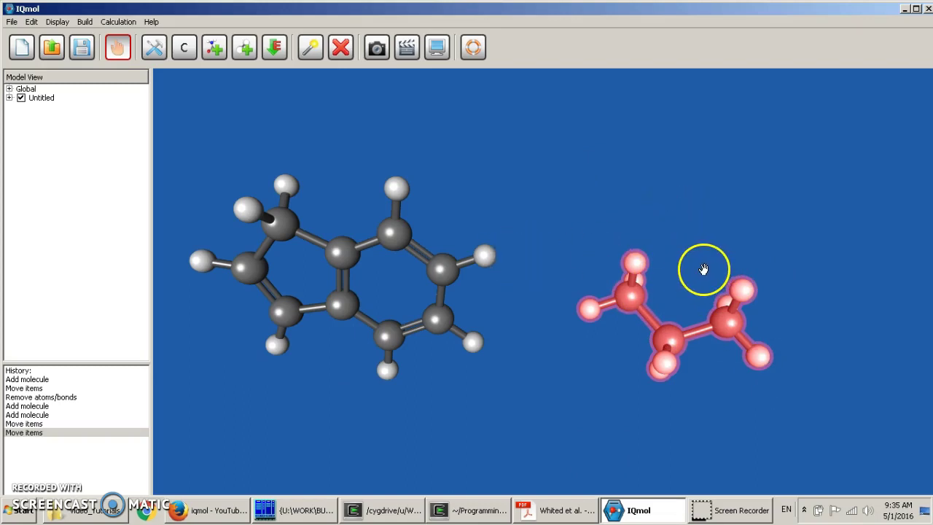
Turn the selected propane so its two end carbons face the indene's six-membered ring, and move it close to the ring.
{"action": "left_click_drag", "start_coordinate": [655, 276], "coordinate": [738, 267]}
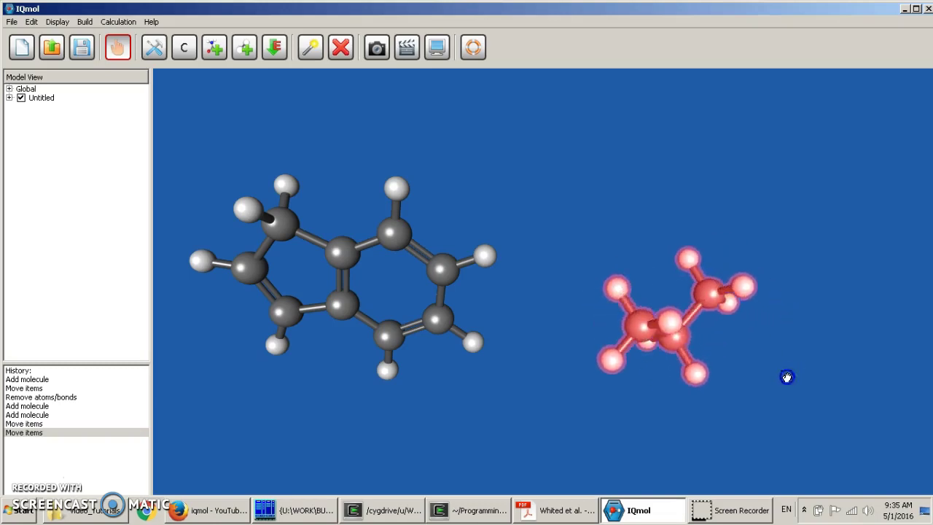
{"action": "left_click_drag", "start_coordinate": [673, 254], "coordinate": [793, 327]}
{"action": "left_click_drag", "start_coordinate": [671, 275], "coordinate": [689, 302]}
{"action": "right_click_drag", "start_coordinate": [689, 302], "coordinate": [588, 314]}
{"action": "left_click_drag", "start_coordinate": [619, 298], "coordinate": [666, 299]}
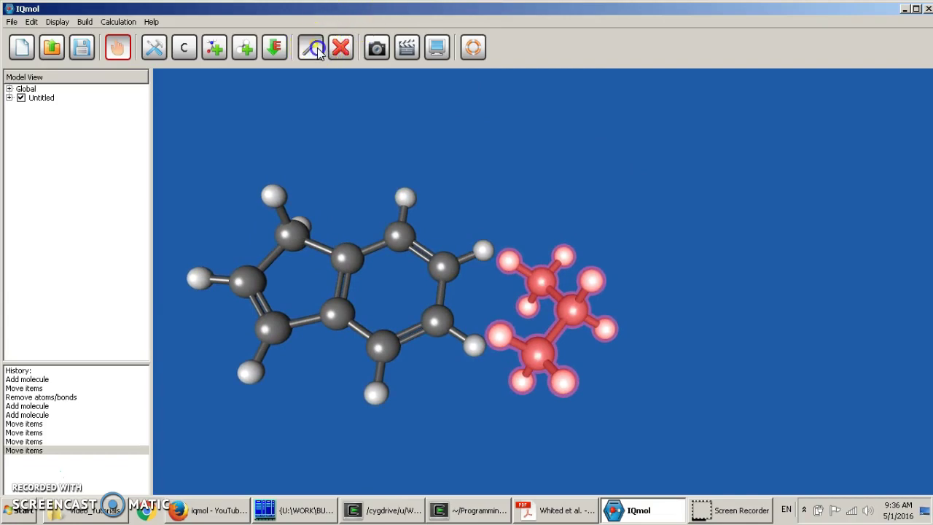
Delete two hydrogens from each propane end carbon and the two facing hydrogens on the indene's six-membered ring.
{"action": "left_click", "coordinate": [624, 177]}
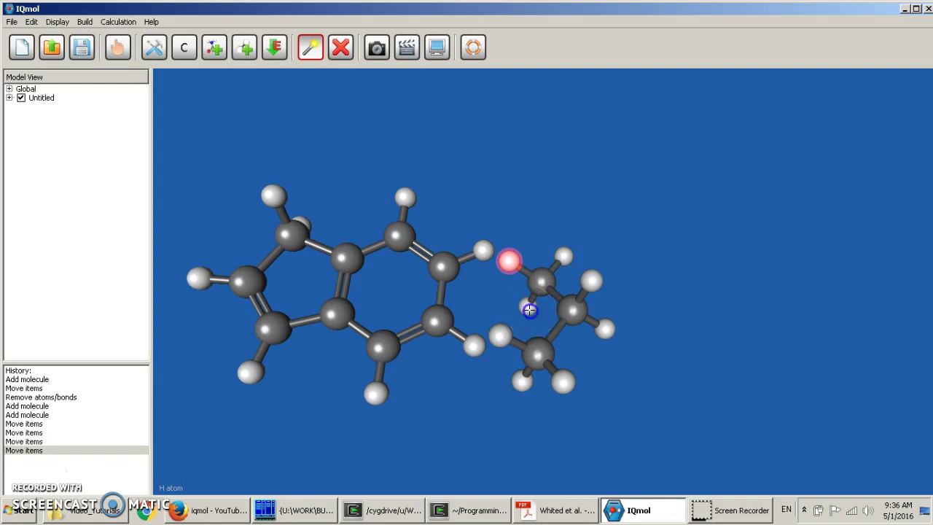
{"action": "left_click", "coordinate": [499, 335]}
{"action": "left_click", "coordinate": [522, 381]}
{"action": "left_click", "coordinate": [482, 251]}
{"action": "left_click", "coordinate": [473, 346]}
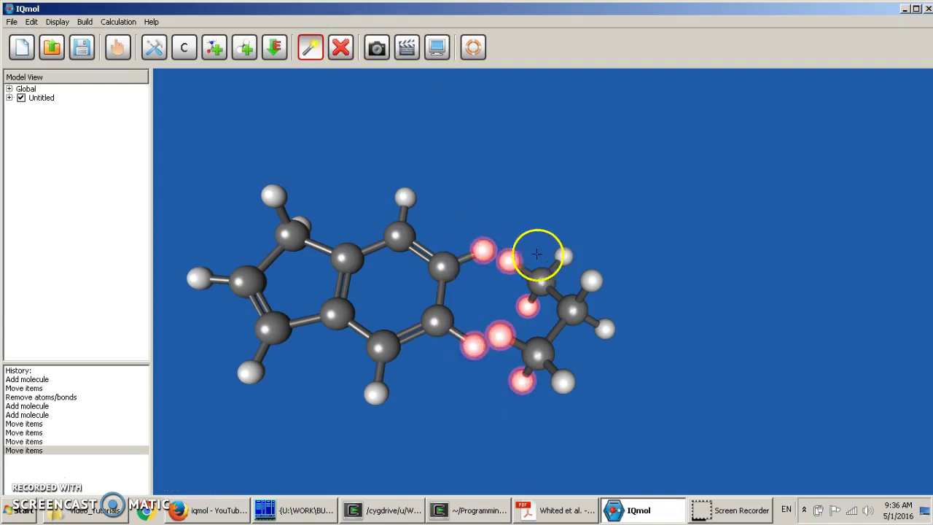
{"action": "left_click", "coordinate": [310, 62]}
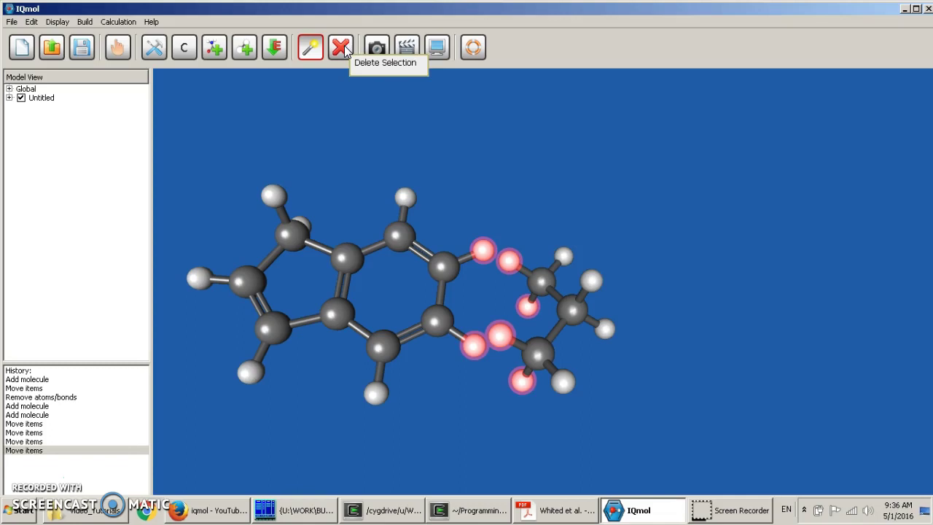
{"action": "left_click", "coordinate": [341, 48]}
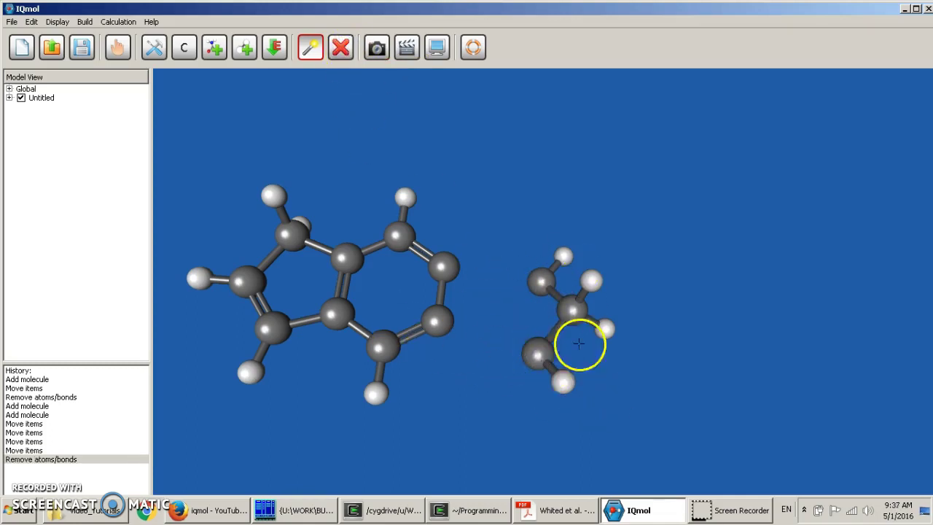
With hydrogen as the build element, bond the propane fragment's two end carbons to the two bare carbons of the six-membered ring.
{"action": "left_click", "coordinate": [120, 47]}
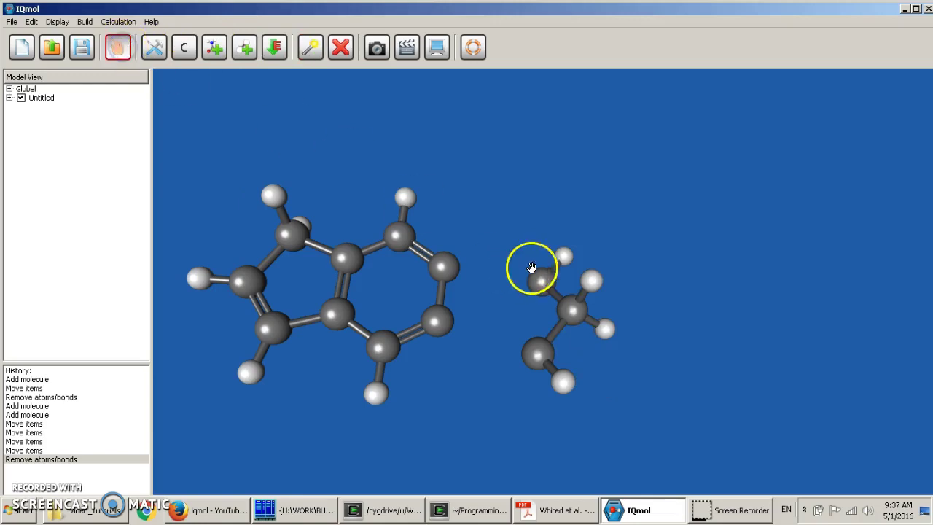
{"action": "left_click_drag", "start_coordinate": [516, 175], "coordinate": [514, 210]}
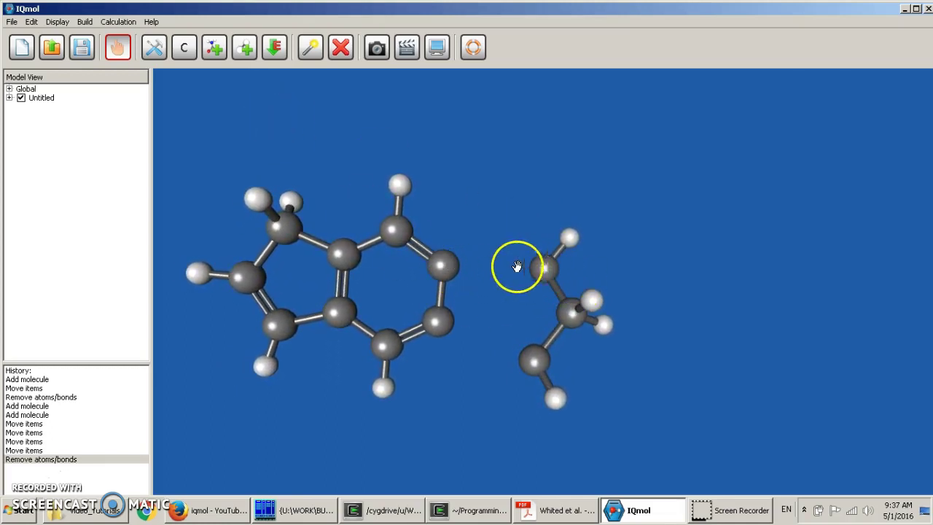
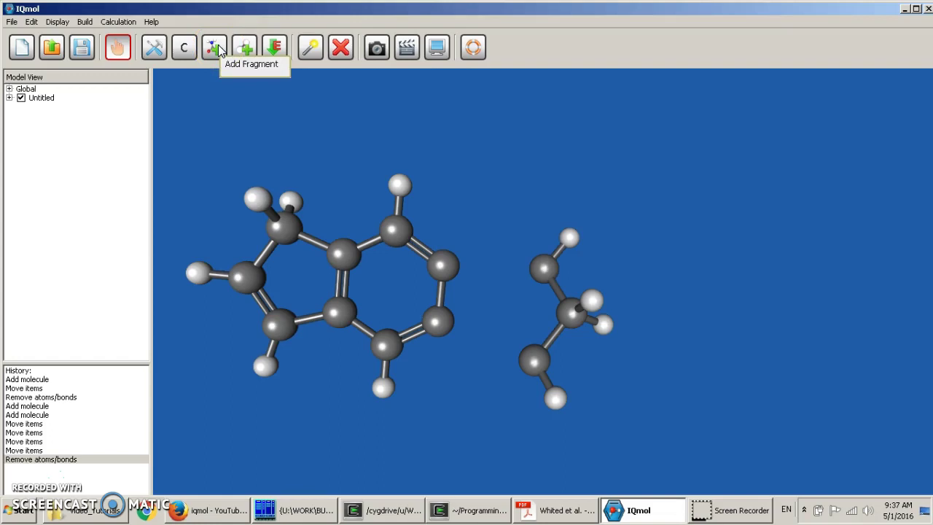
{"action": "left_click", "coordinate": [154, 55]}
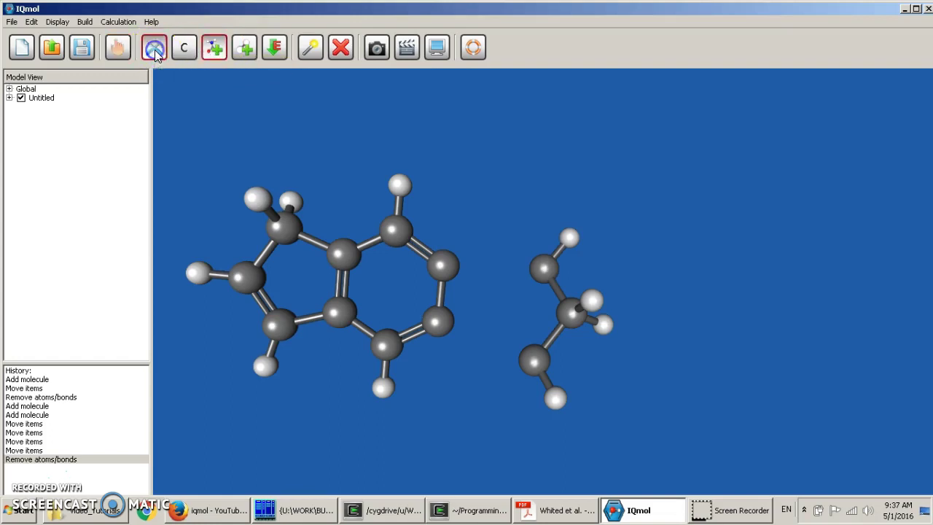
{"action": "left_click", "coordinate": [193, 57]}
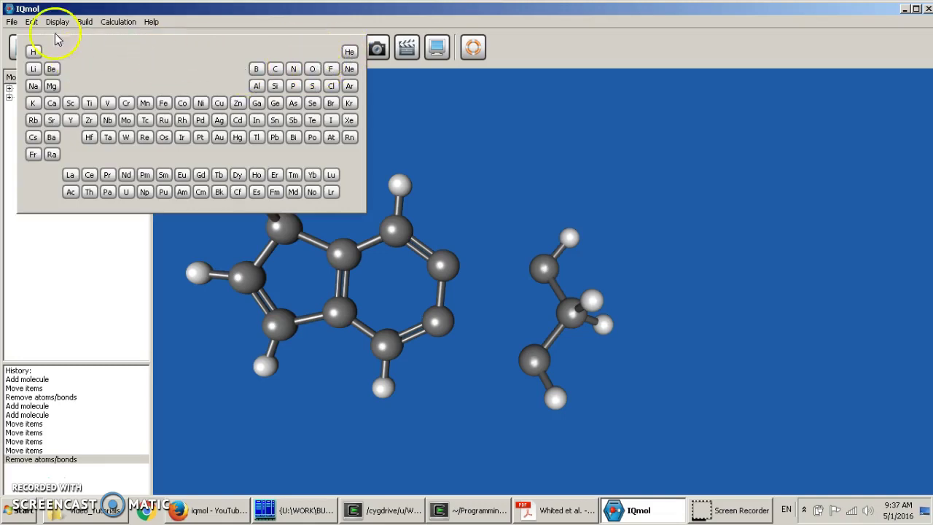
{"action": "left_click", "coordinate": [35, 53]}
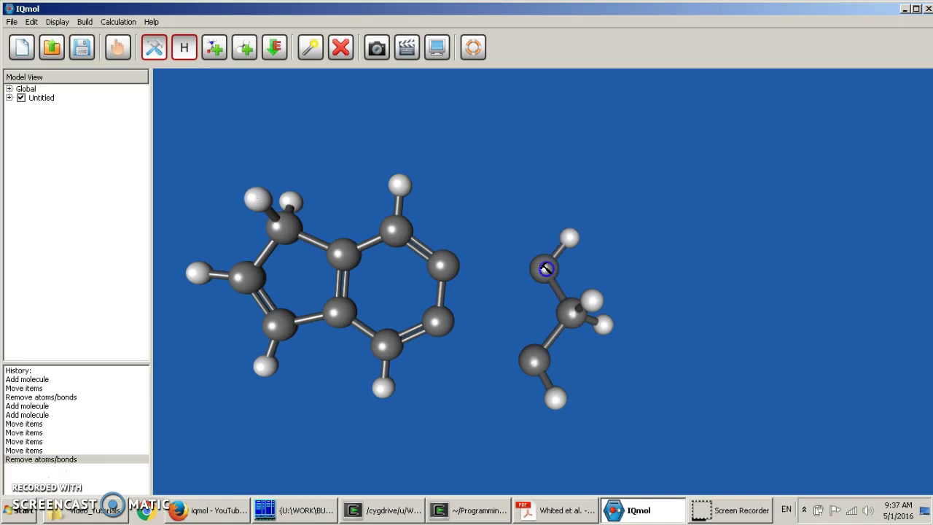
{"action": "left_click_drag", "start_coordinate": [487, 260], "coordinate": [534, 226]}
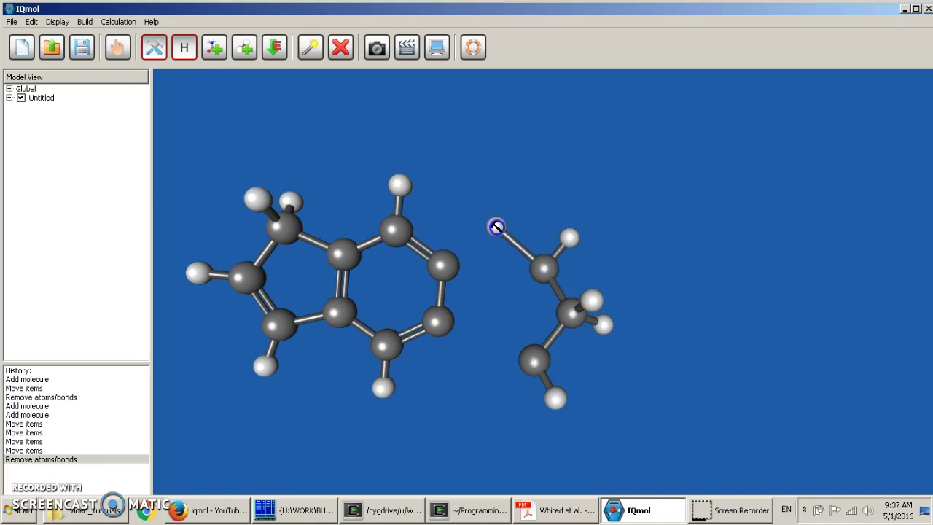
{"action": "mouse_move", "coordinate": [494, 226]}
{"action": "left_mouse_down"}
{"action": "mouse_move", "coordinate": [469, 244]}
{"action": "mouse_move", "coordinate": [510, 254]}
{"action": "mouse_move", "coordinate": [477, 247]}
{"action": "mouse_move", "coordinate": [449, 259]}
{"action": "left_mouse_up"}
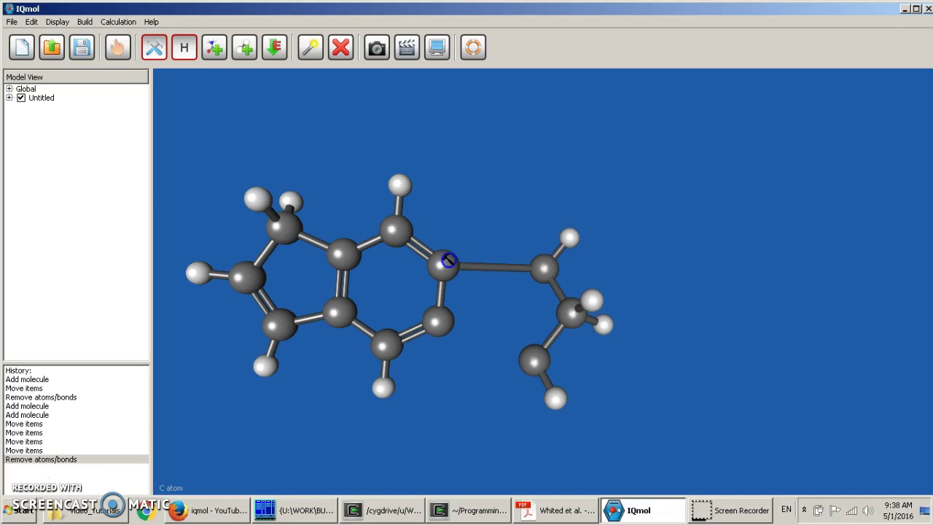
{"action": "left_click_drag", "start_coordinate": [447, 260], "coordinate": [447, 260]}
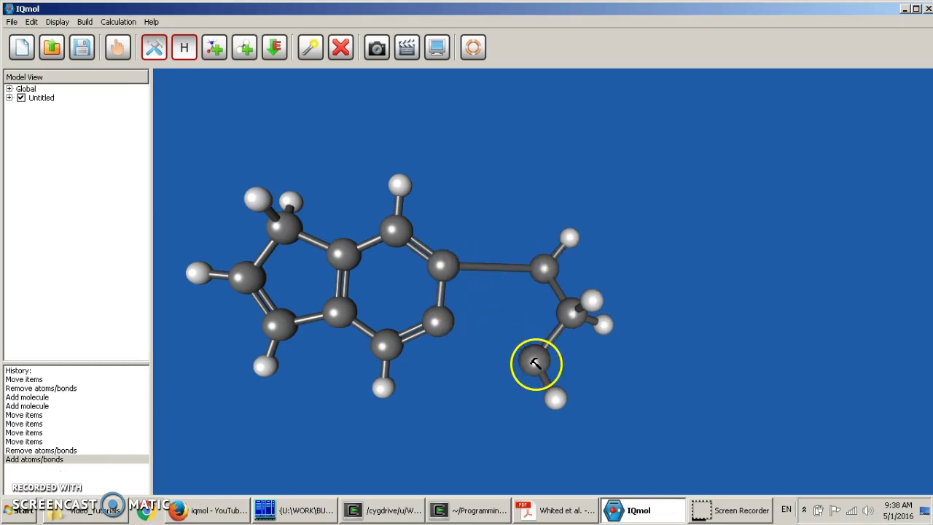
{"action": "left_click_drag", "start_coordinate": [536, 363], "coordinate": [437, 323]}
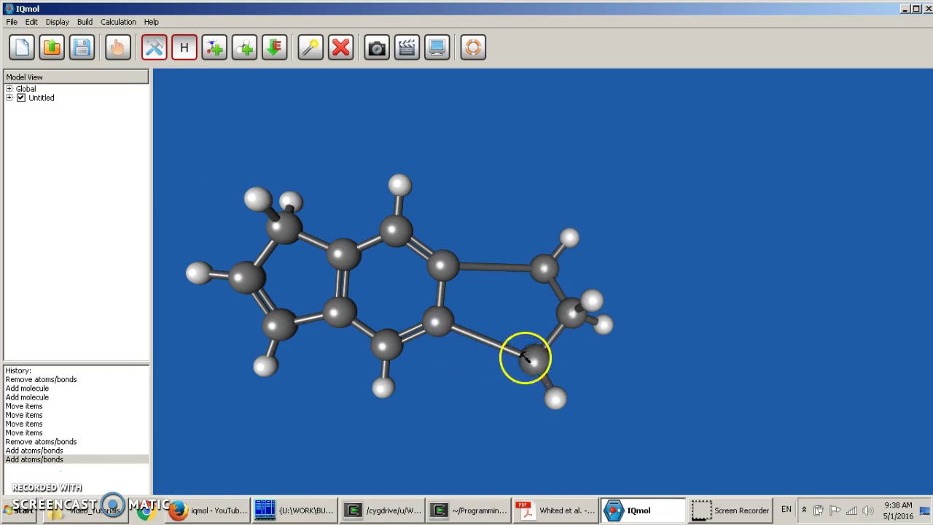
Select the attached three-carbon fragment, move it closer to the six-membered ring to shorten the new bonds, and clear the selection.
{"action": "left_click", "coordinate": [313, 48]}
{"action": "left_click_drag", "start_coordinate": [511, 193], "coordinate": [638, 438]}
{"action": "left_click_drag", "start_coordinate": [579, 325], "coordinate": [535, 309]}
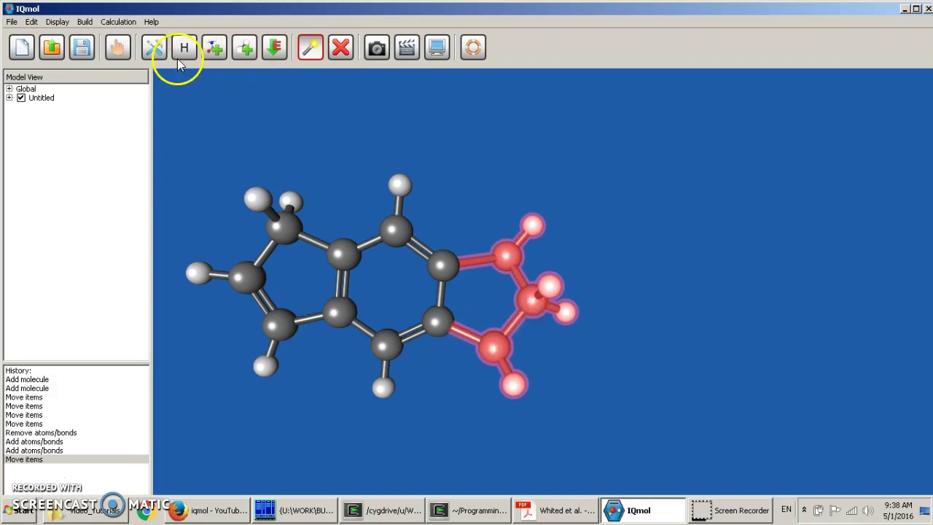
{"action": "left_click", "coordinate": [311, 48]}
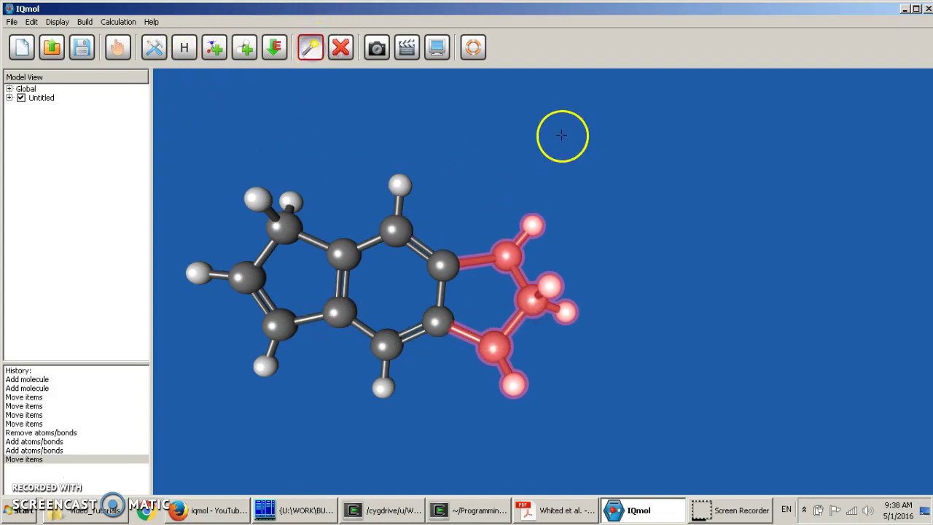
{"action": "left_click", "coordinate": [559, 134]}
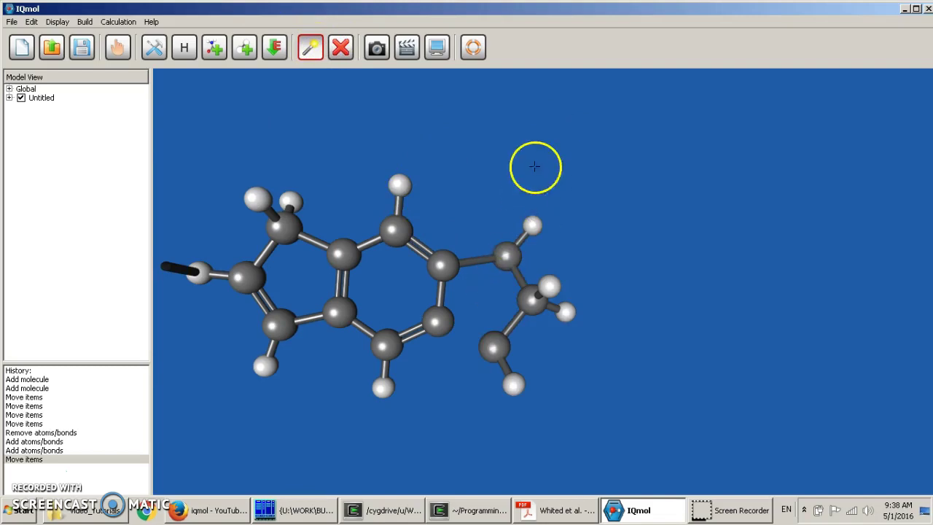
Delete one of the two hydrogens on the middle carbon of the new five-membered ring.
{"action": "left_click", "coordinate": [128, 56]}
{"action": "mouse_move", "coordinate": [401, 202]}
{"action": "left_mouse_down"}
{"action": "mouse_move", "coordinate": [460, 153]}
{"action": "mouse_move", "coordinate": [379, 156]}
{"action": "mouse_move", "coordinate": [379, 143]}
{"action": "mouse_move", "coordinate": [398, 215]}
{"action": "mouse_move", "coordinate": [410, 212]}
{"action": "mouse_move", "coordinate": [410, 194]}
{"action": "left_mouse_up"}
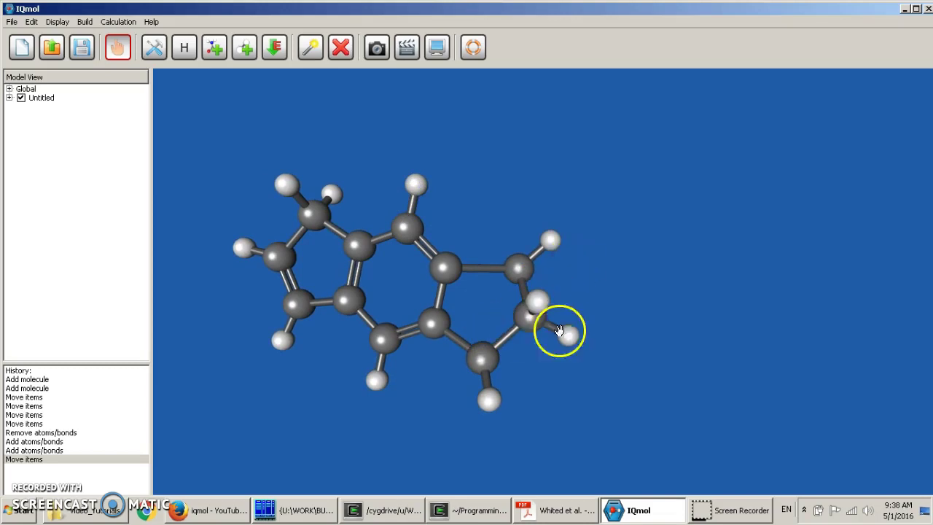
{"action": "left_click", "coordinate": [310, 47]}
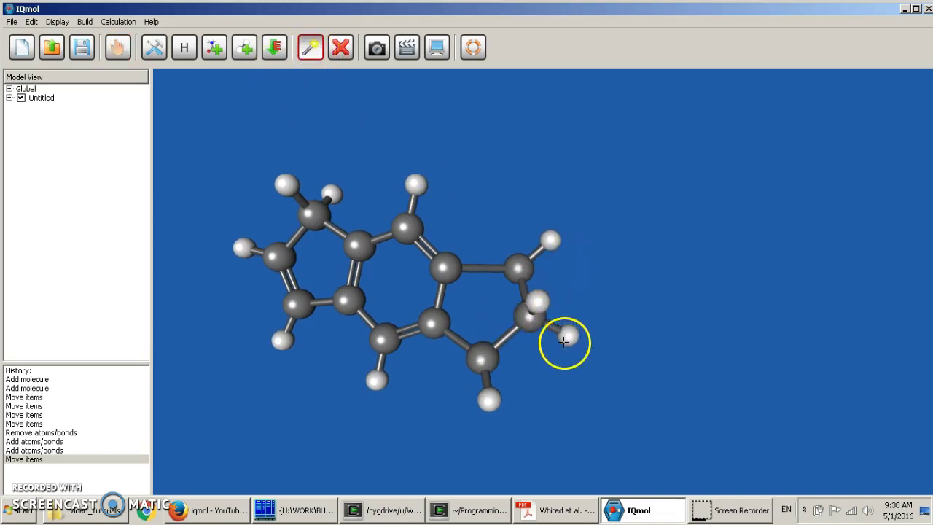
{"action": "left_click", "coordinate": [565, 337]}
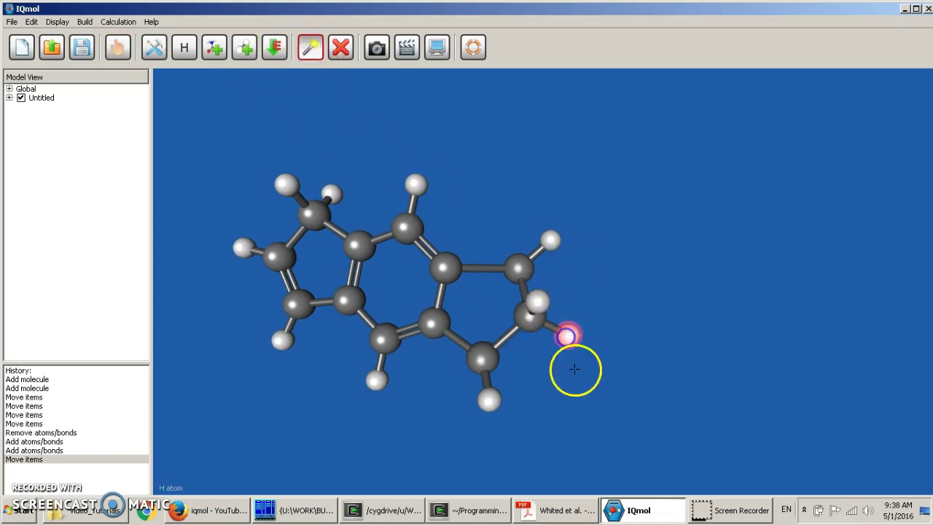
{"action": "left_click", "coordinate": [340, 47]}
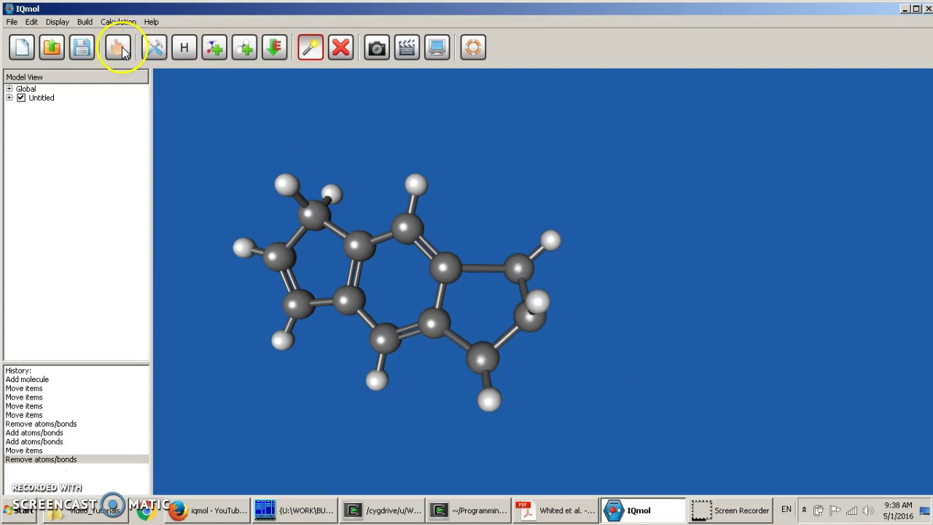
Change the bond between the new five-membered ring's middle carbon and its lower neighbouring carbon to a double bond.
{"action": "left_click", "coordinate": [183, 48]}
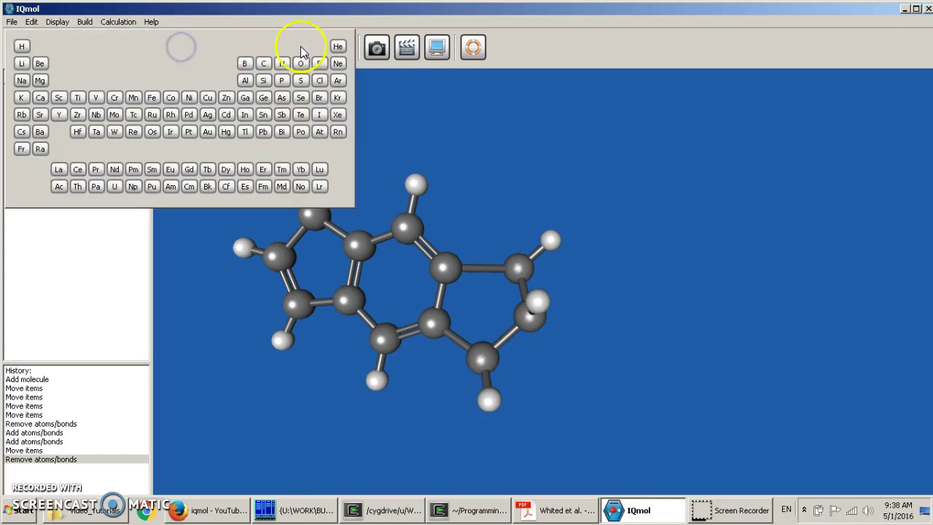
{"action": "left_click", "coordinate": [26, 46]}
{"action": "left_click_drag", "start_coordinate": [447, 327], "coordinate": [483, 358]}
{"action": "left_click_drag", "start_coordinate": [532, 316], "coordinate": [532, 318]}
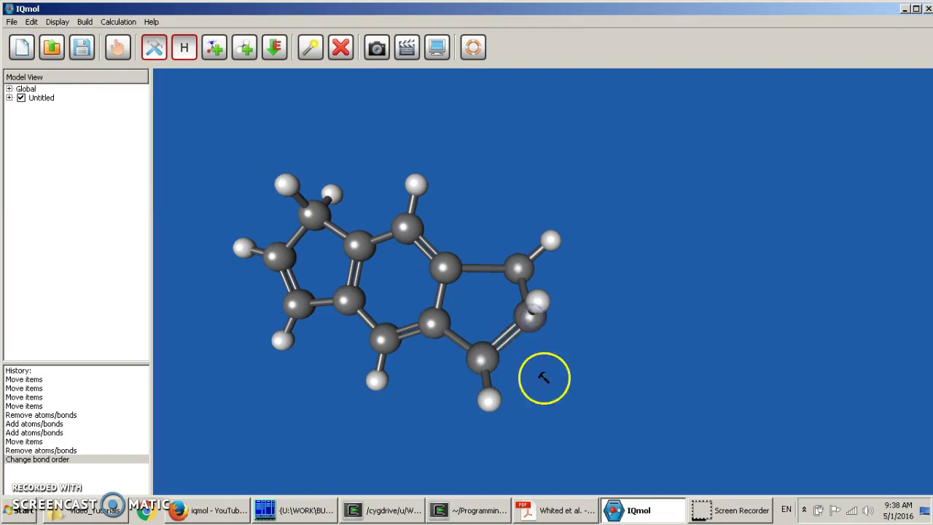
{"action": "left_click", "coordinate": [119, 45]}
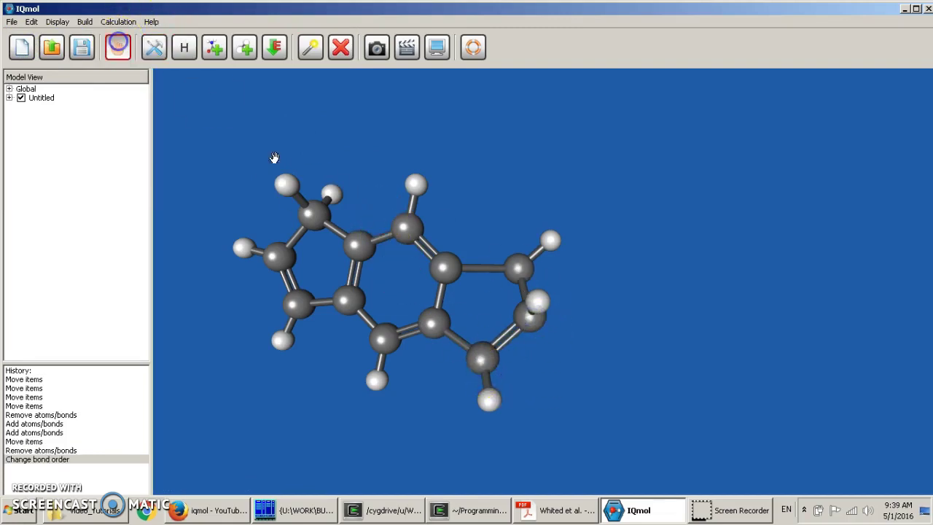
Review the available force fields and minimize the energy of the fused three-ring structure with UFF.
{"action": "left_click_drag", "start_coordinate": [439, 284], "coordinate": [487, 244]}
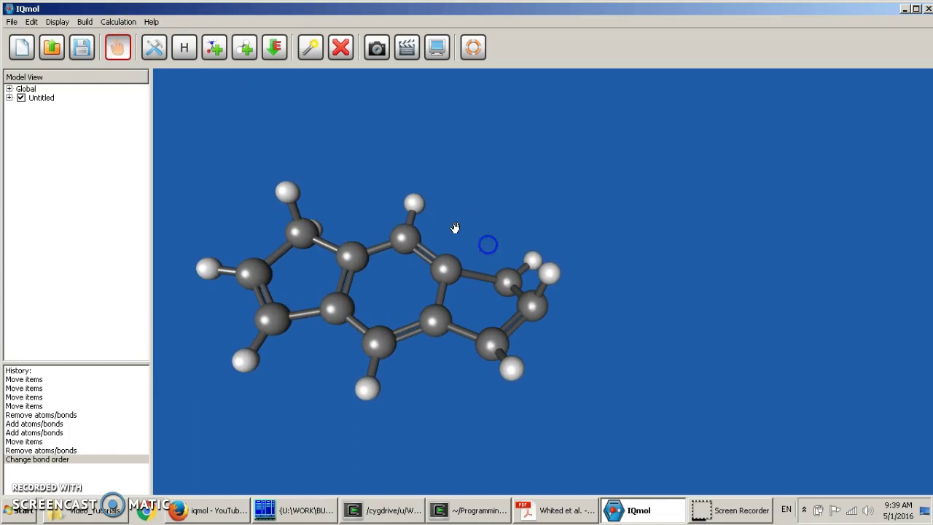
{"action": "left_click", "coordinate": [116, 21]}
{"action": "mouse_move", "coordinate": [84, 23]}
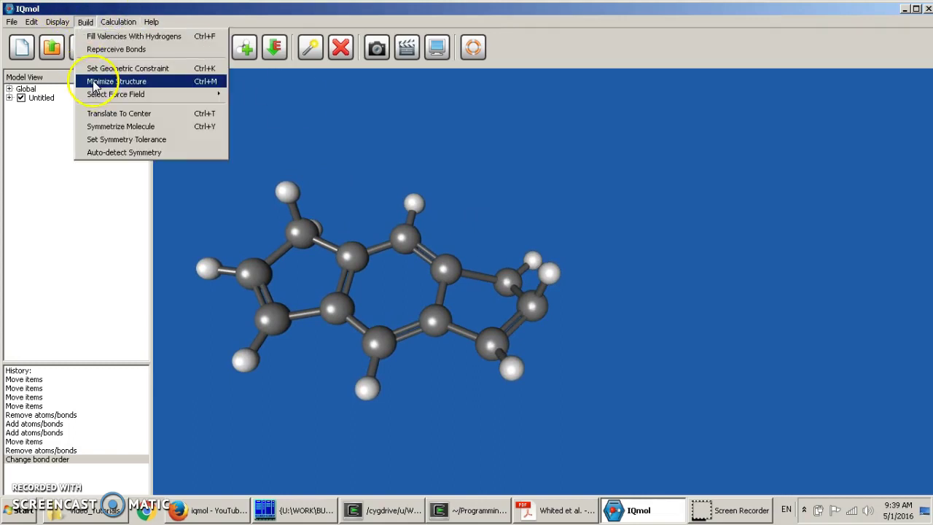
{"action": "mouse_move", "coordinate": [106, 99]}
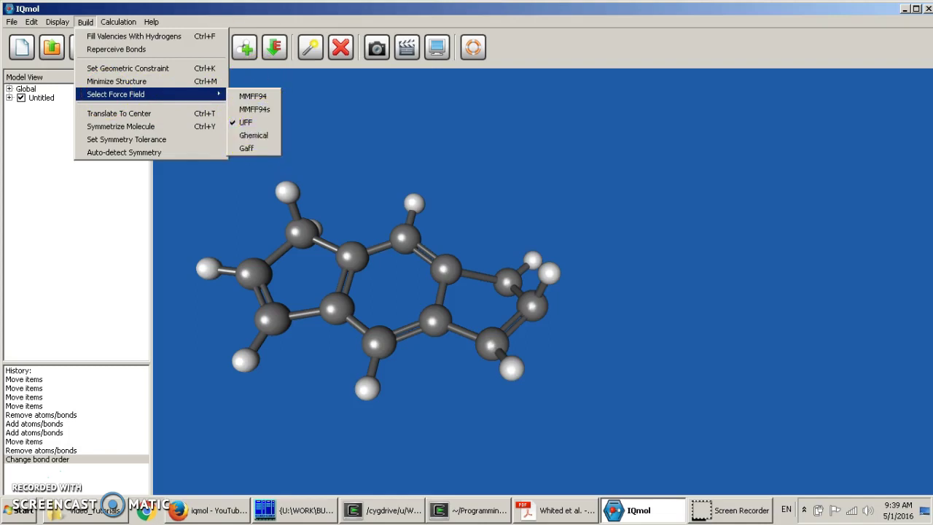
{"action": "left_click", "coordinate": [255, 19]}
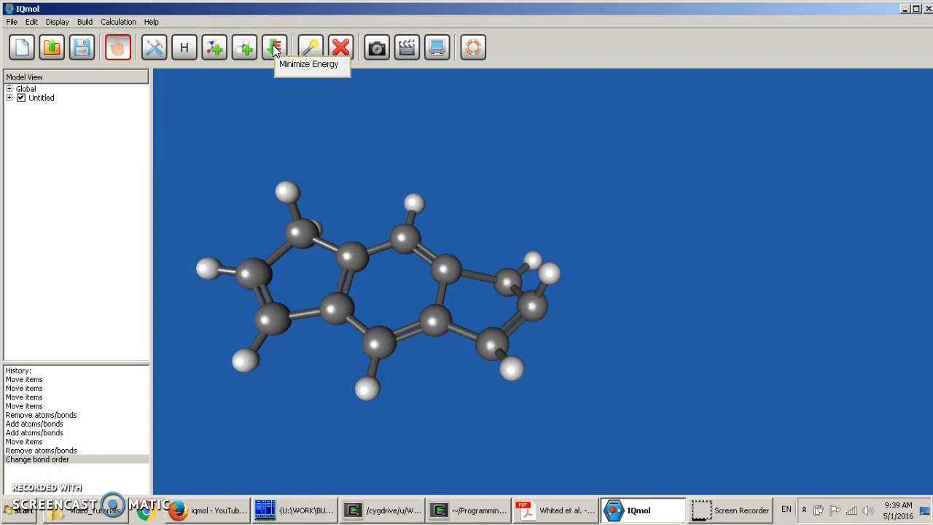
{"action": "left_click", "coordinate": [276, 49]}
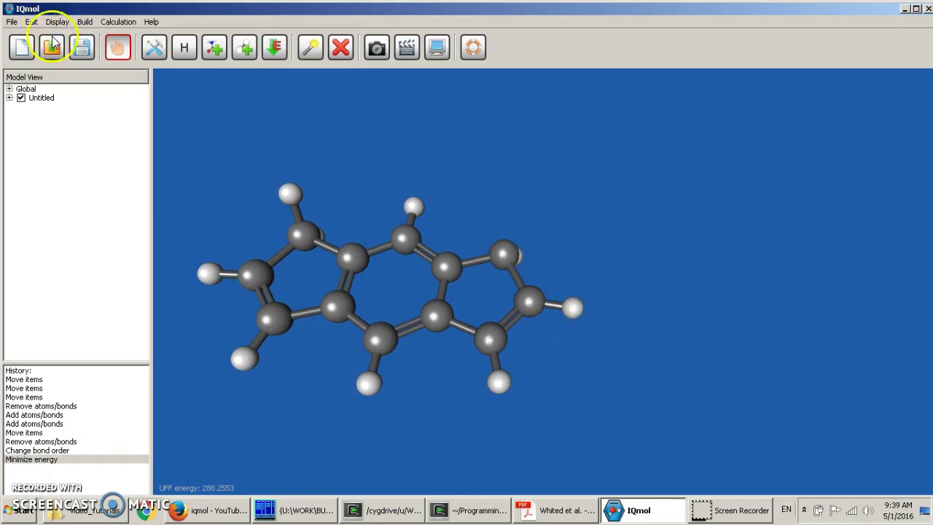
Check the BODIPY dyads in the paper's Fig. 1 and change the two ring-fusion carbons flanking one CH of the six-membered ring to nitrogen.
{"action": "left_click_drag", "start_coordinate": [415, 175], "coordinate": [127, 217]}
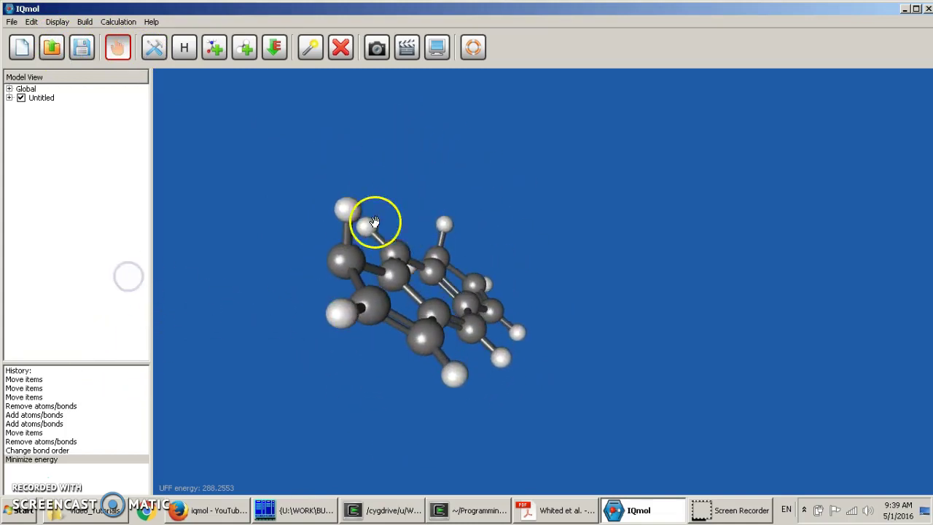
{"action": "left_click_drag", "start_coordinate": [417, 248], "coordinate": [303, 333]}
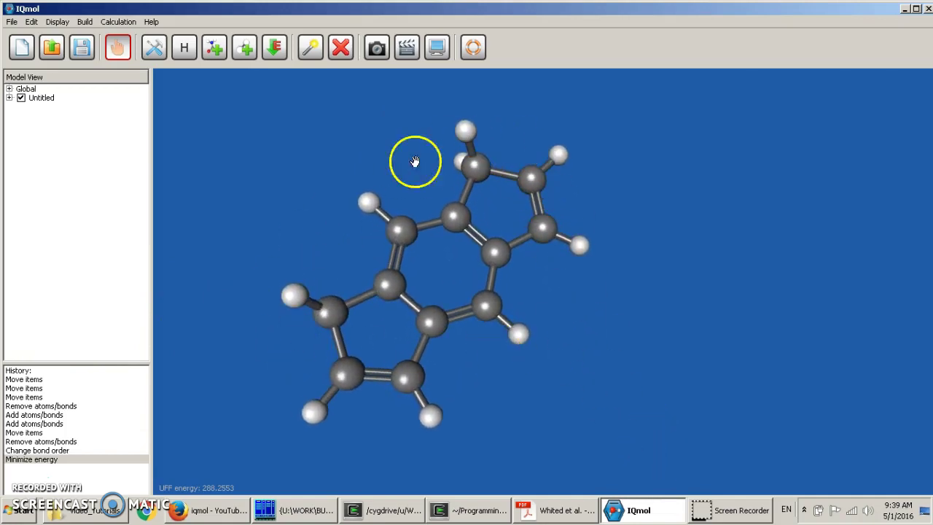
{"action": "left_click", "coordinate": [524, 510]}
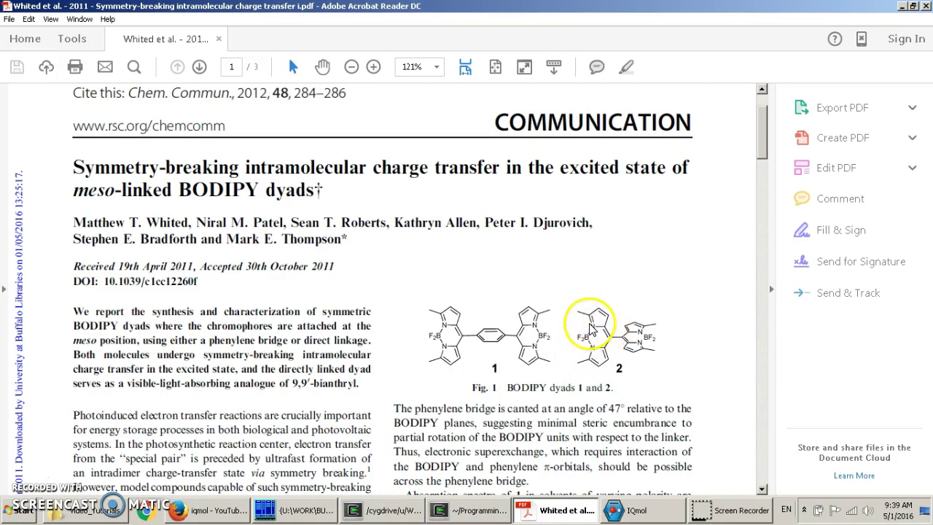
{"action": "left_click", "coordinate": [633, 510]}
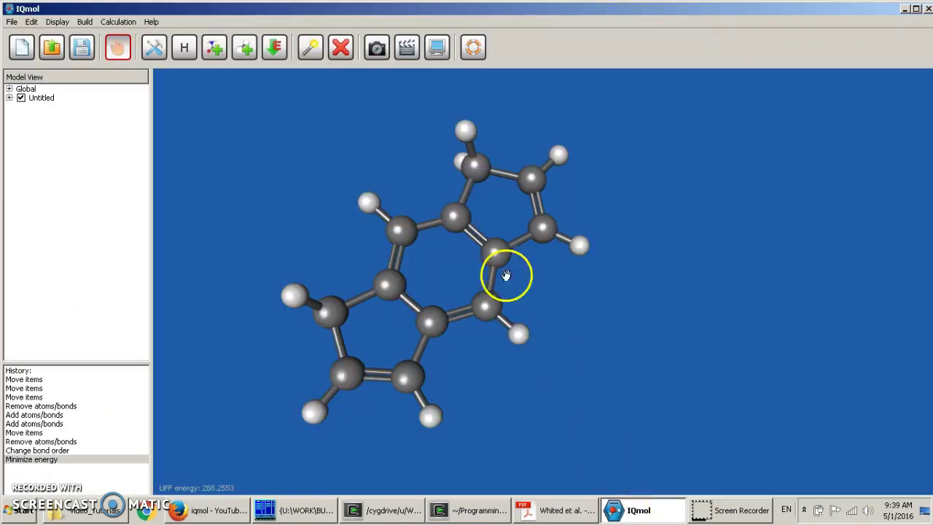
{"action": "left_click", "coordinate": [184, 48]}
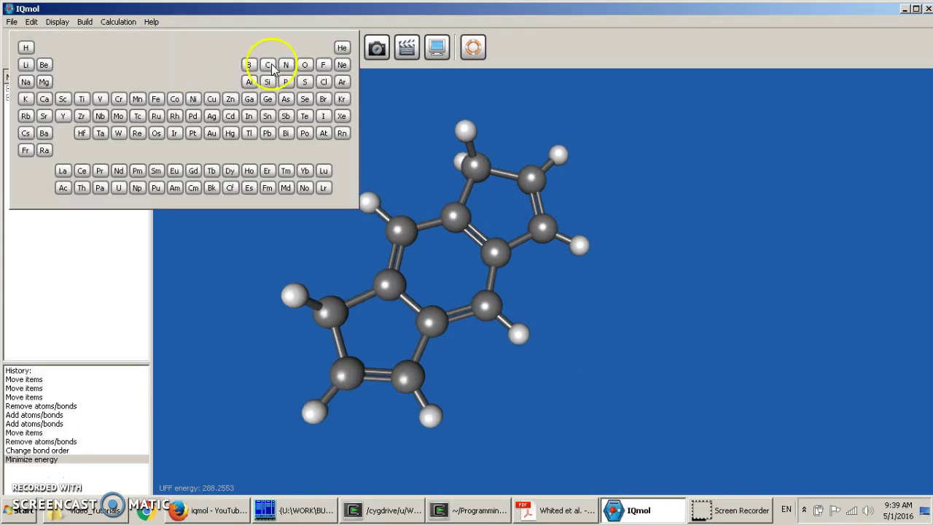
{"action": "left_click", "coordinate": [286, 65]}
{"action": "left_click", "coordinate": [456, 216]}
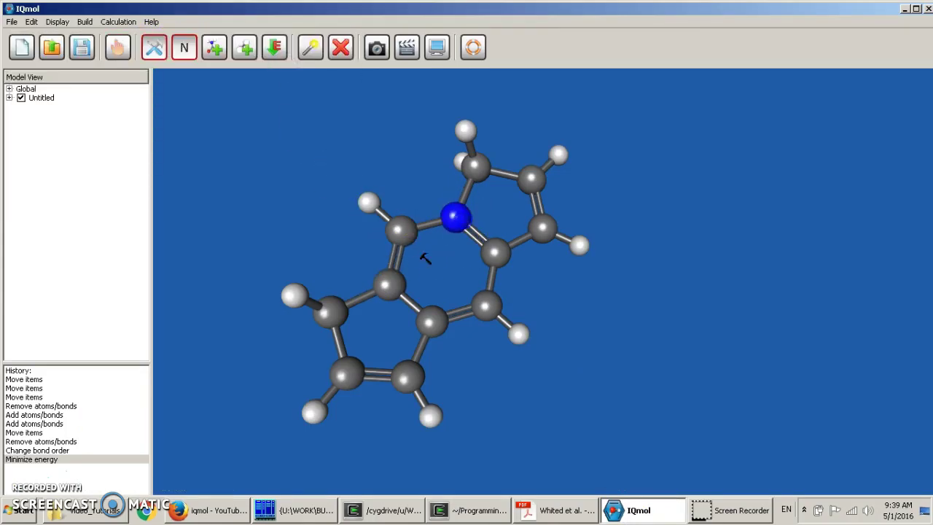
{"action": "left_click", "coordinate": [389, 286]}
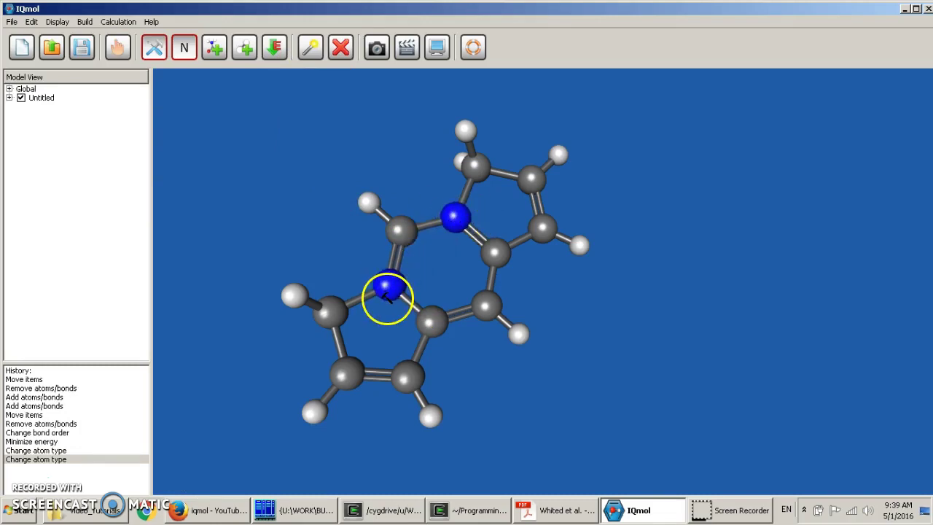
Change the six-membered-ring carbon between the two nitrogens to boron.
{"action": "left_click", "coordinate": [183, 47]}
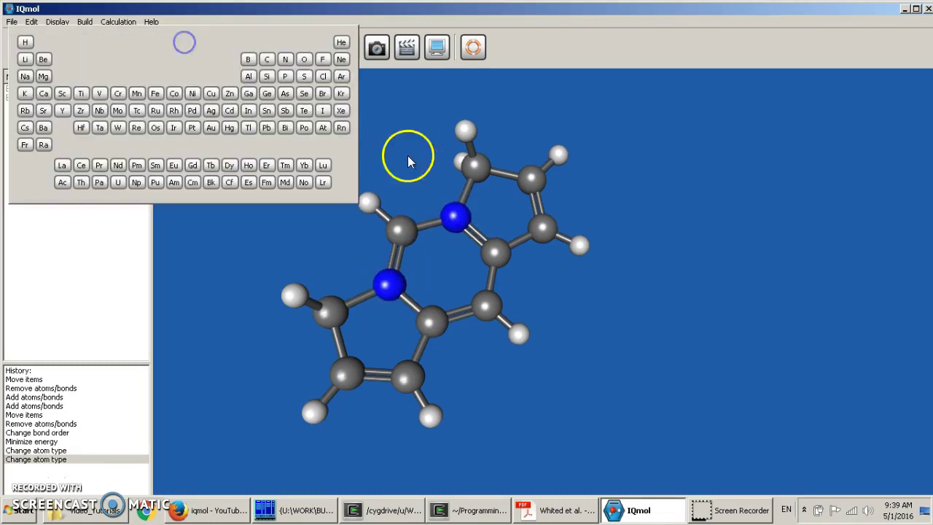
{"action": "left_click", "coordinate": [248, 59]}
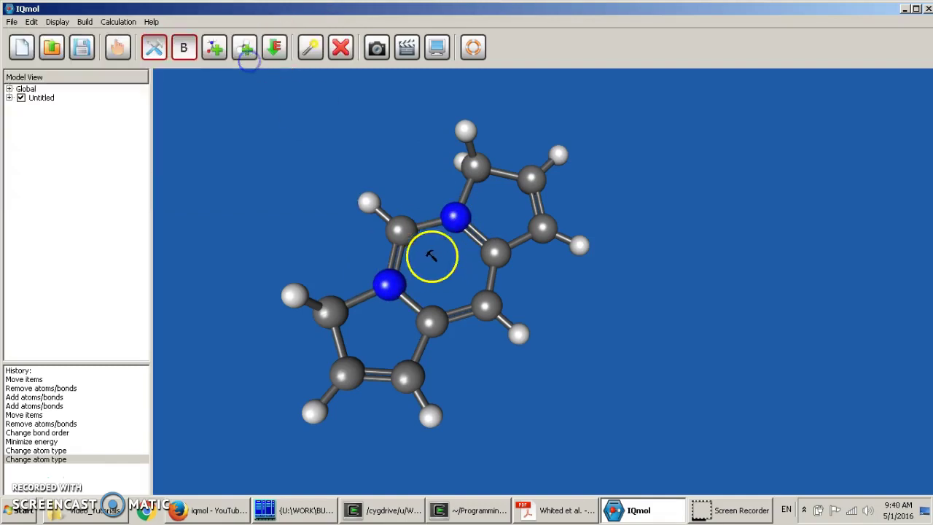
{"action": "left_click", "coordinate": [401, 230]}
Change the hydrogen on the boron to fluorine and bond a second fluorine to the boron.
{"action": "left_click", "coordinate": [184, 47]}
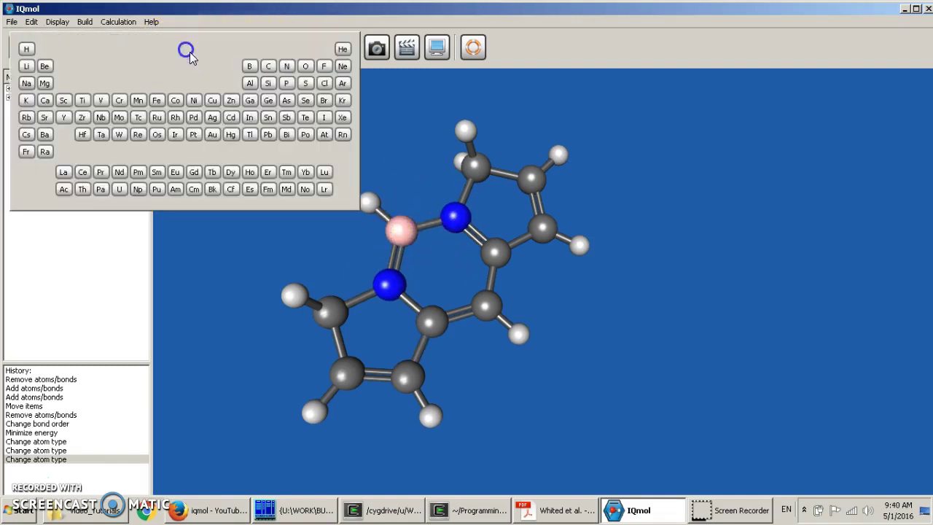
{"action": "left_click", "coordinate": [324, 66]}
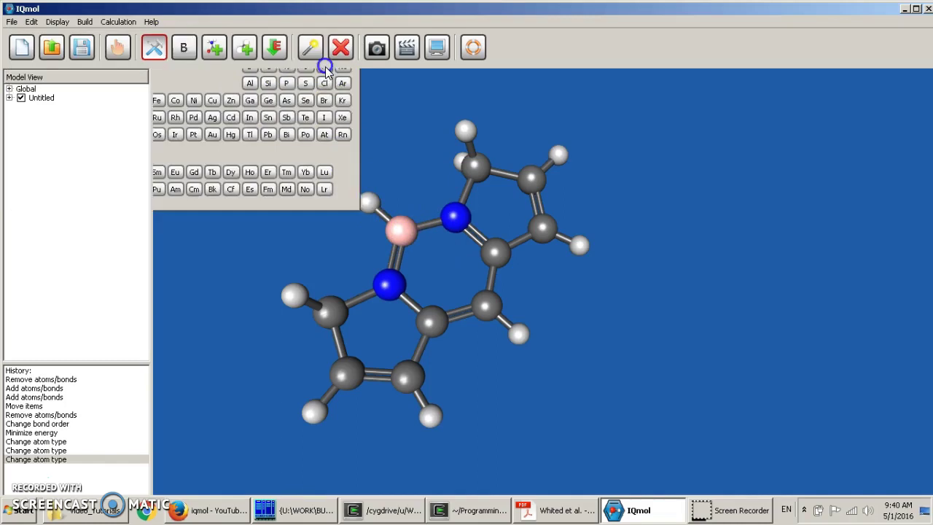
{"action": "left_click", "coordinate": [370, 203]}
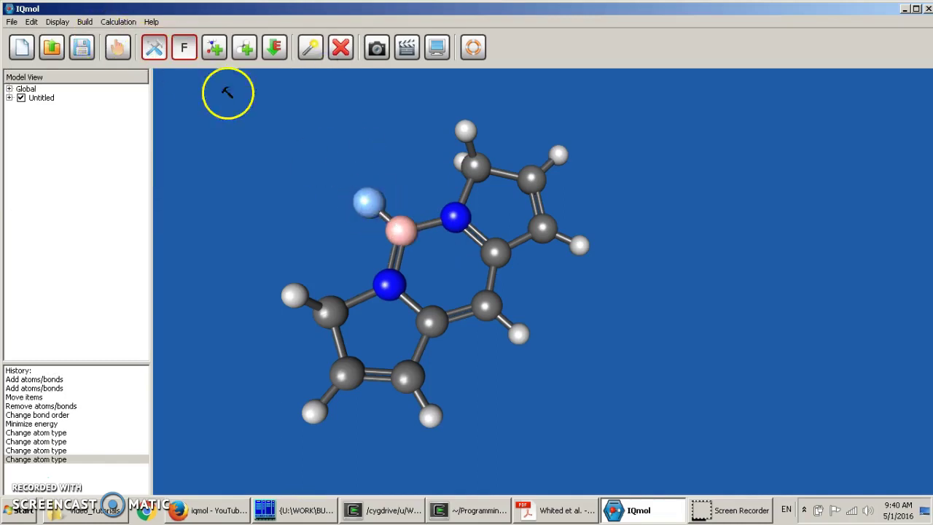
{"action": "left_click_drag", "start_coordinate": [405, 230], "coordinate": [406, 175]}
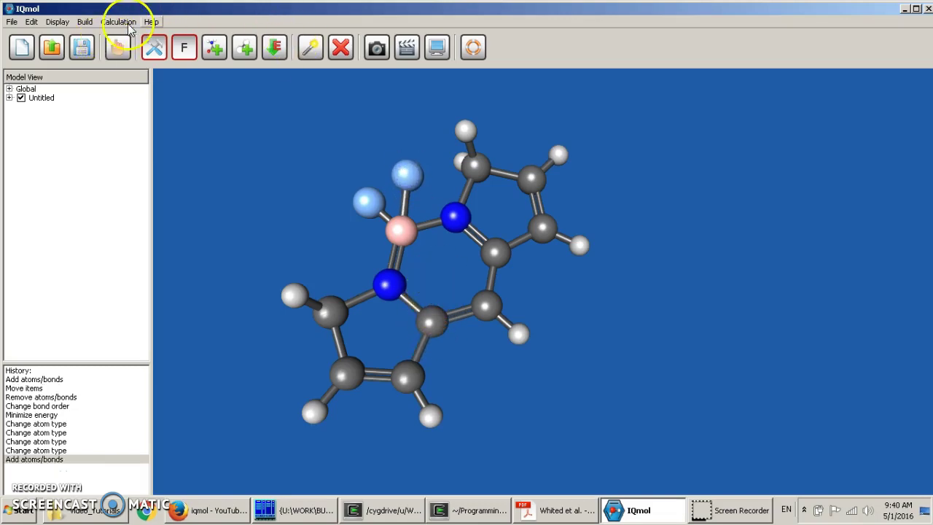
Viewing the rings edge-on, move the two fluorines to opposite sides of the ring plane around the boron and clear the selection.
{"action": "left_click", "coordinate": [118, 46]}
{"action": "left_click_drag", "start_coordinate": [216, 165], "coordinate": [441, 299]}
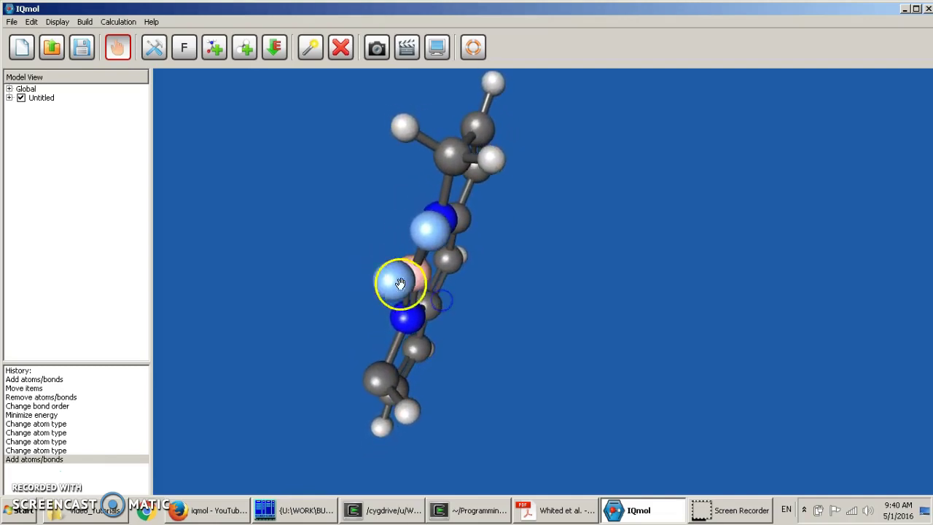
{"action": "left_click", "coordinate": [311, 46]}
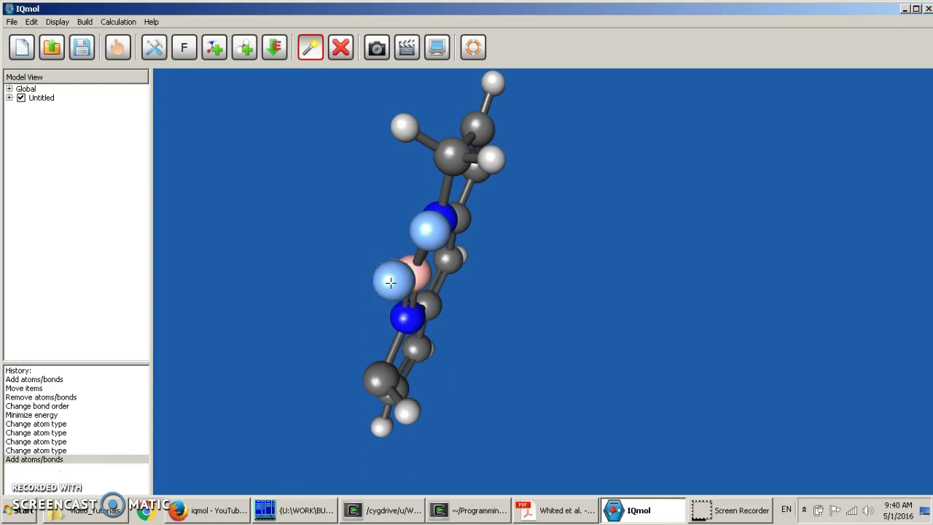
{"action": "left_click", "coordinate": [391, 282]}
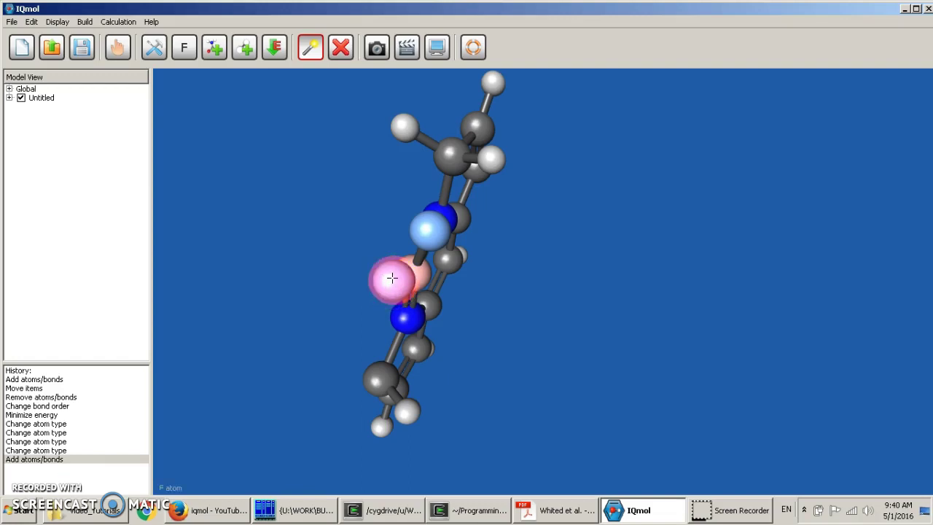
{"action": "left_click_drag", "start_coordinate": [390, 276], "coordinate": [395, 289]}
{"action": "left_click_drag", "start_coordinate": [395, 288], "coordinate": [349, 260]}
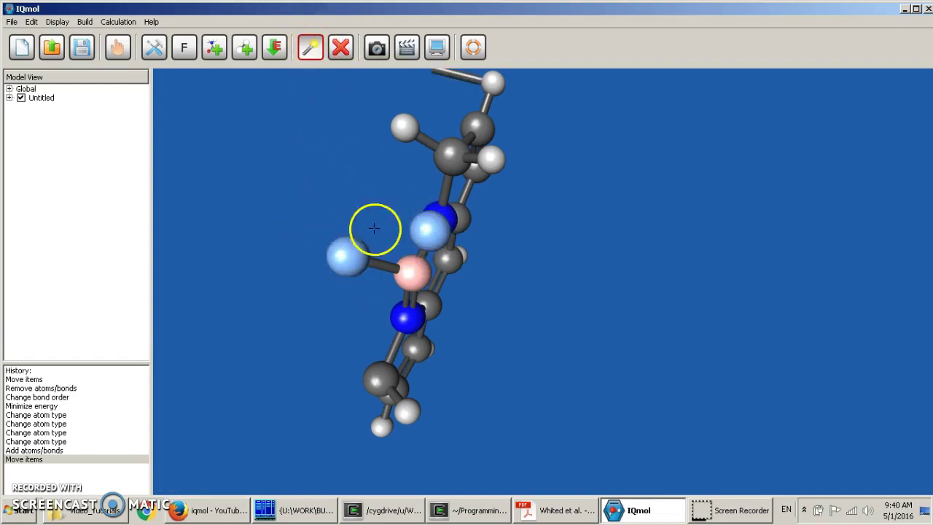
{"action": "left_click", "coordinate": [430, 221]}
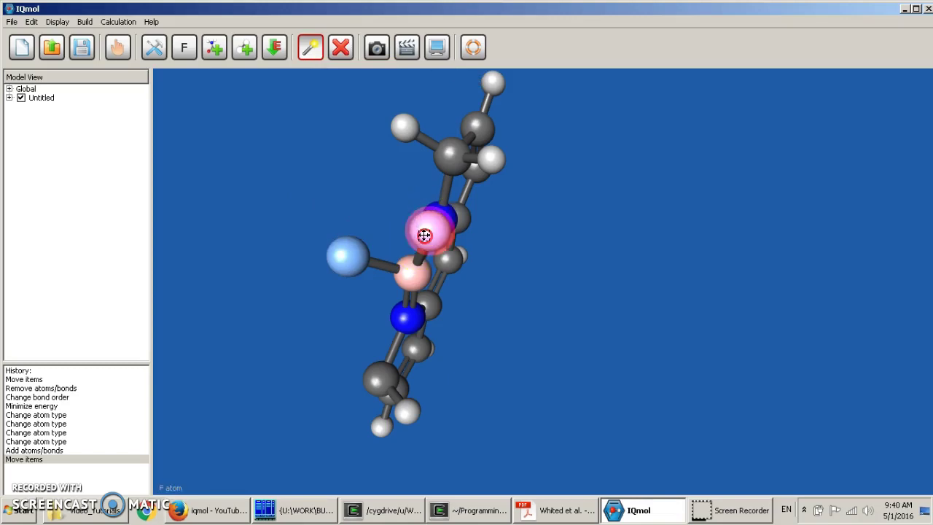
{"action": "left_click_drag", "start_coordinate": [424, 235], "coordinate": [459, 260]}
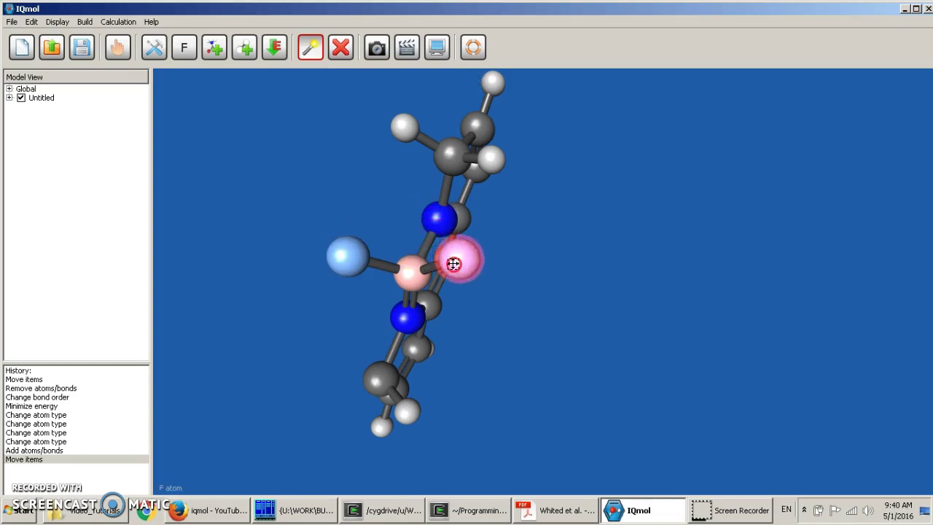
{"action": "left_click", "coordinate": [338, 167]}
Delete one of the two hydrogens on the upper five-membered ring's carbon next to the nitrogen.
{"action": "left_click", "coordinate": [122, 52]}
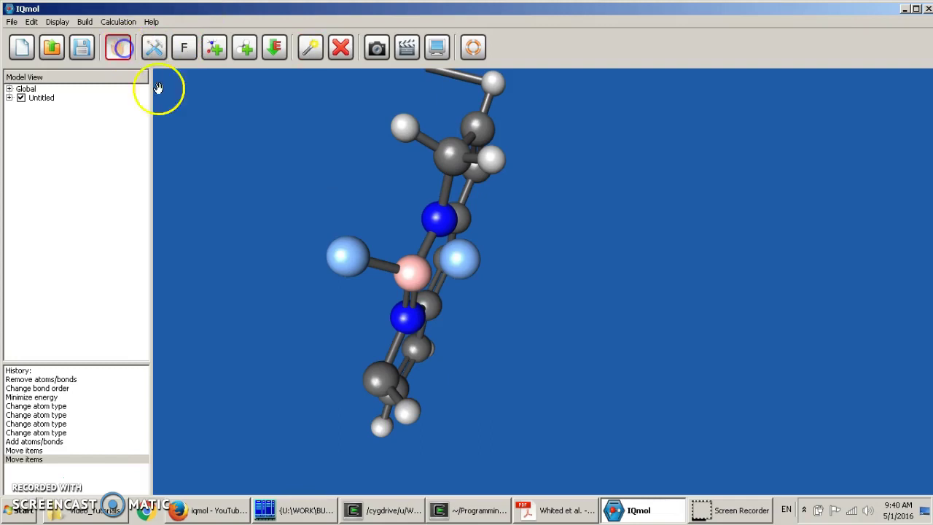
{"action": "left_click_drag", "start_coordinate": [347, 206], "coordinate": [281, 197]}
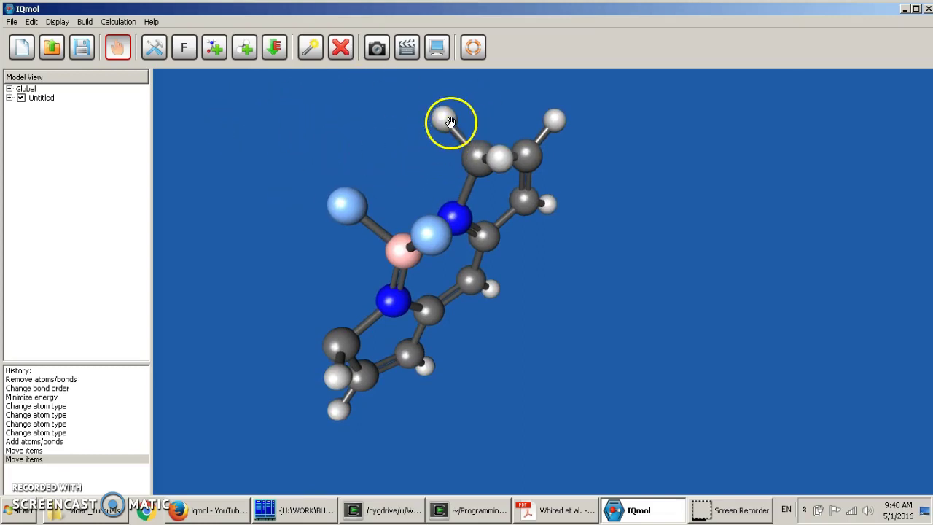
{"action": "left_click", "coordinate": [311, 49]}
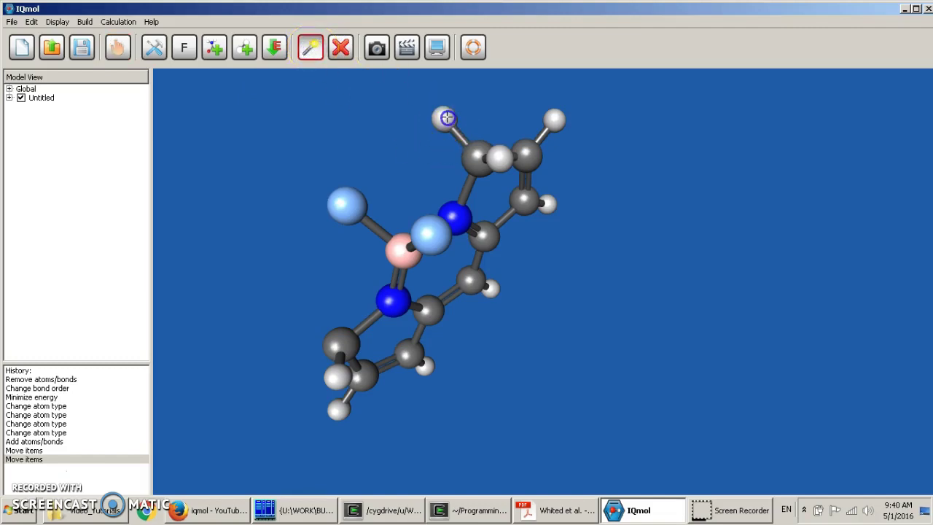
{"action": "left_click", "coordinate": [443, 118]}
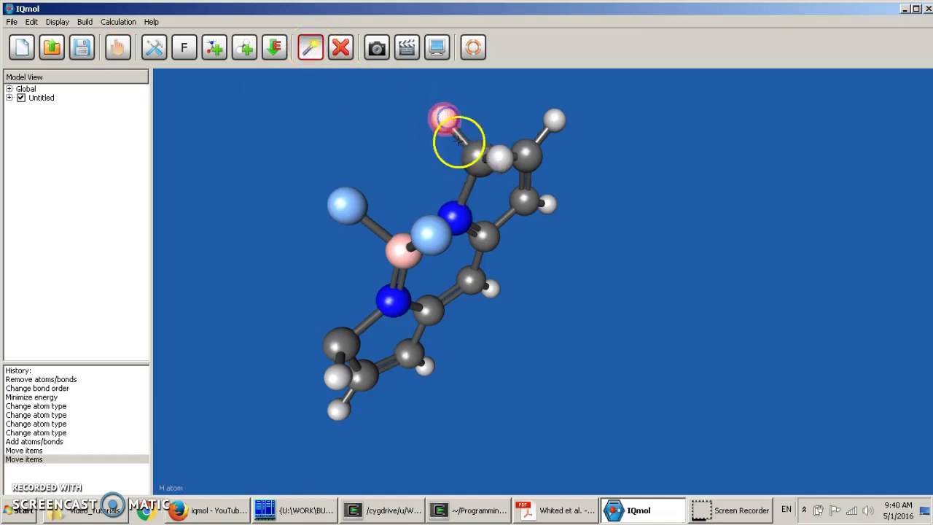
{"action": "left_click", "coordinate": [341, 51]}
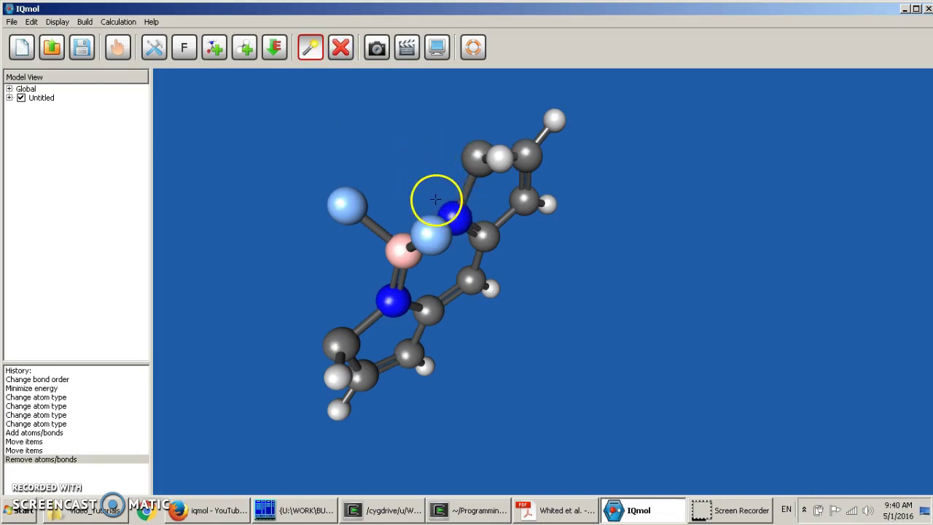
After checking the dyads in the paper's PDF, replace the hydrogen on each five-membered-ring carbon beside a nitrogen with a Methyl functional group in IQmol.
{"action": "left_click", "coordinate": [564, 510]}
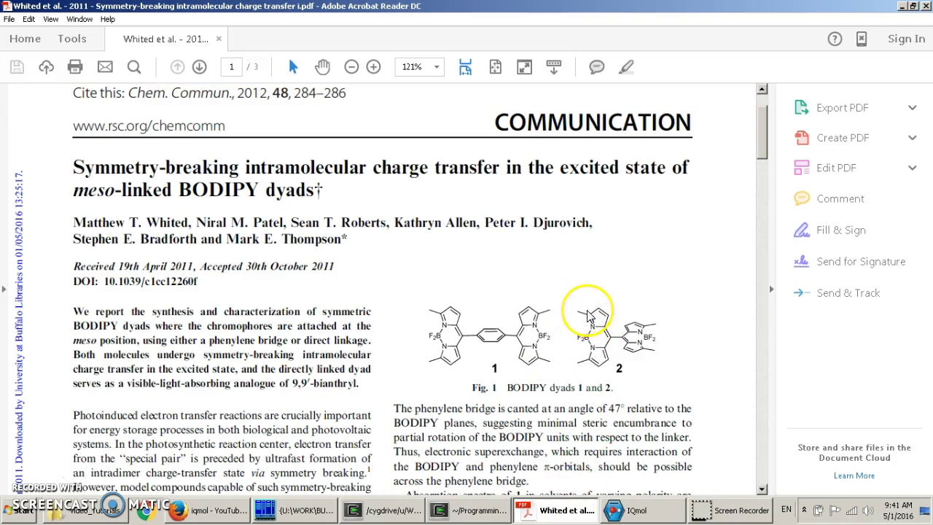
{"action": "left_click", "coordinate": [631, 514]}
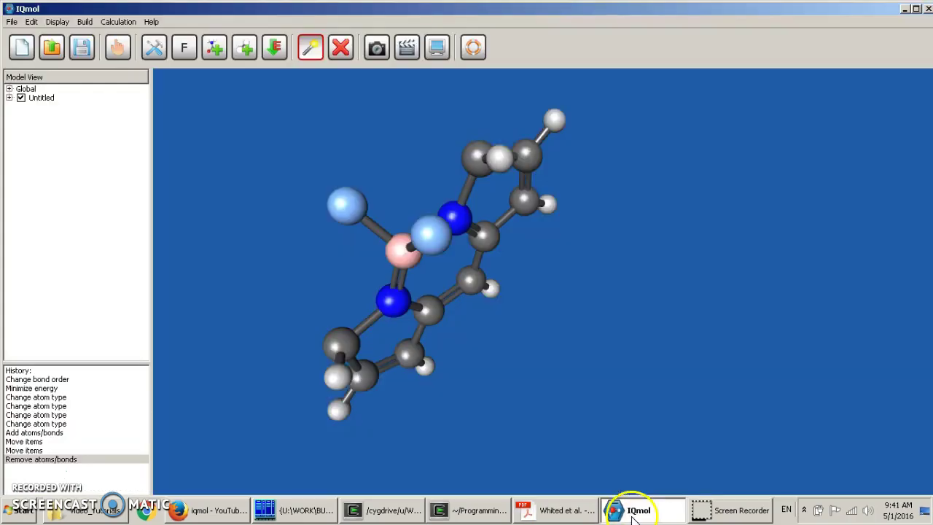
{"action": "left_click", "coordinate": [213, 48]}
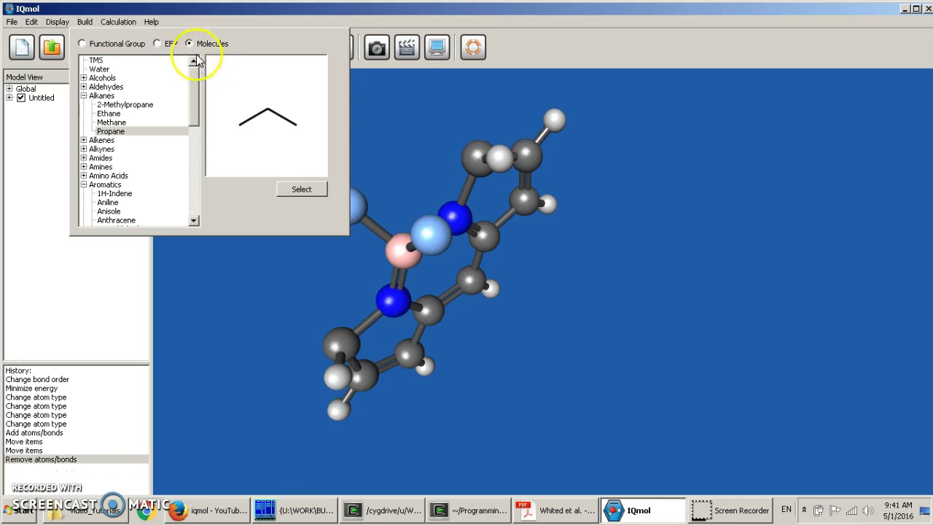
{"action": "left_click", "coordinate": [84, 45]}
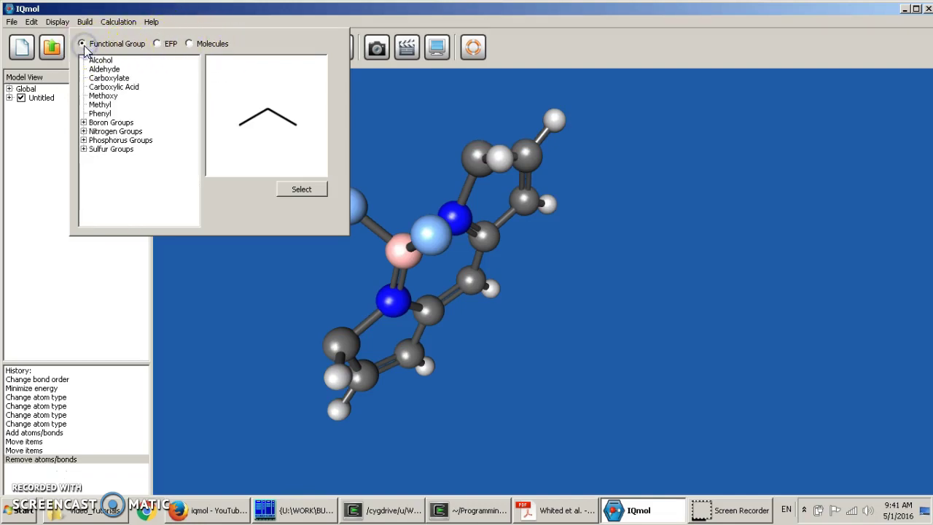
{"action": "left_click", "coordinate": [101, 104]}
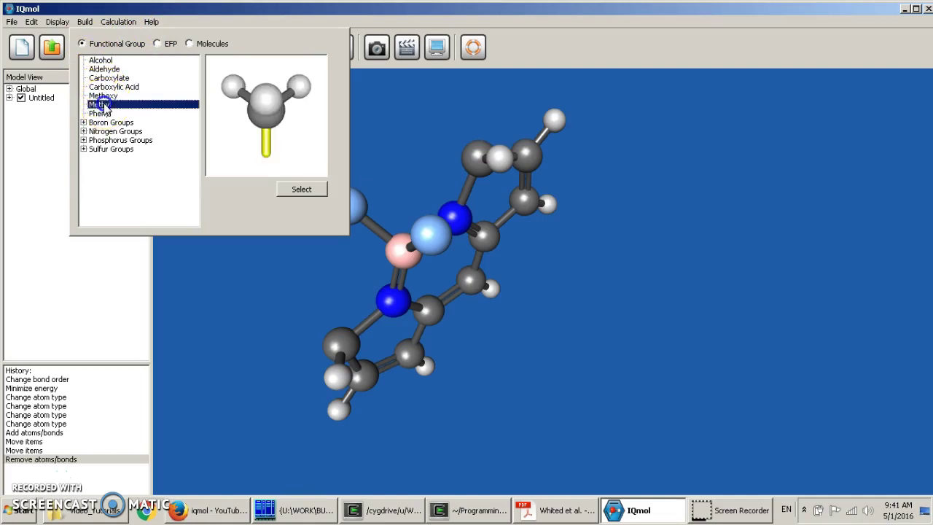
{"action": "left_click", "coordinate": [299, 189]}
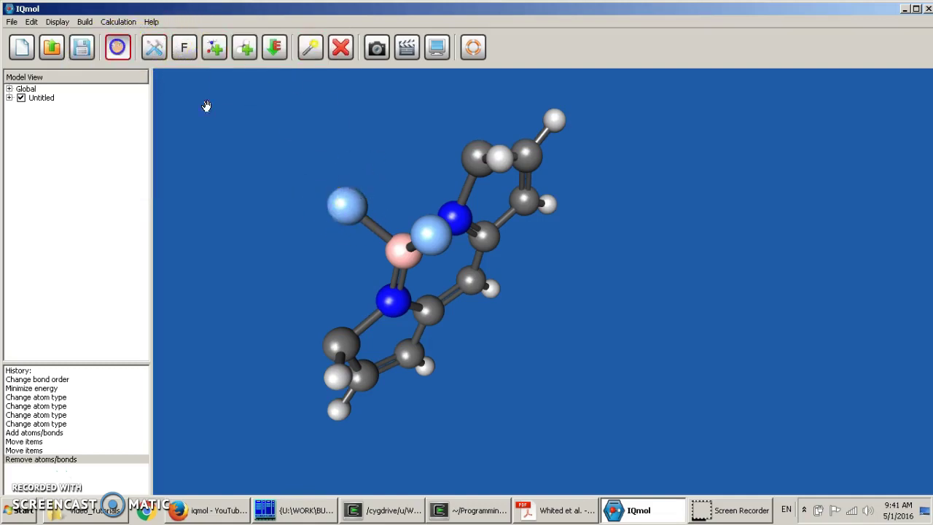
{"action": "left_click_drag", "start_coordinate": [207, 105], "coordinate": [202, 138]}
{"action": "left_click", "coordinate": [153, 46]}
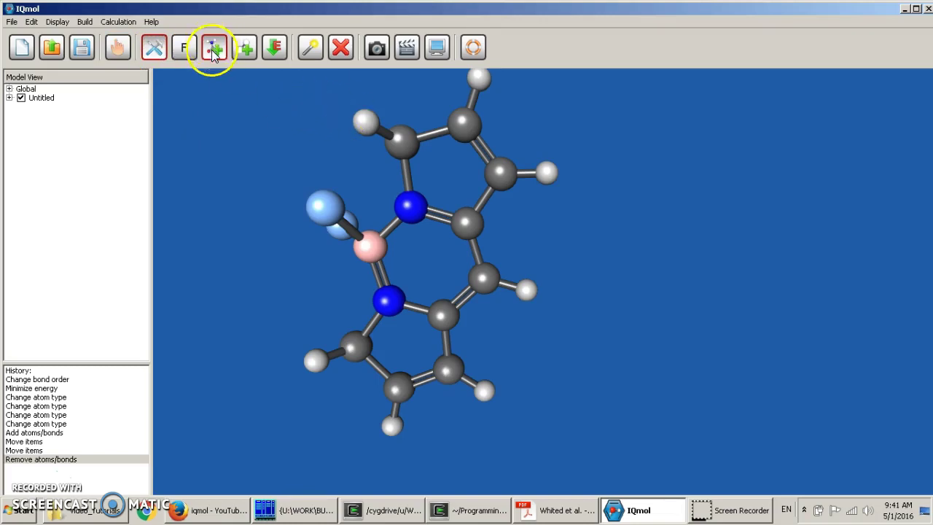
{"action": "left_click", "coordinate": [367, 122]}
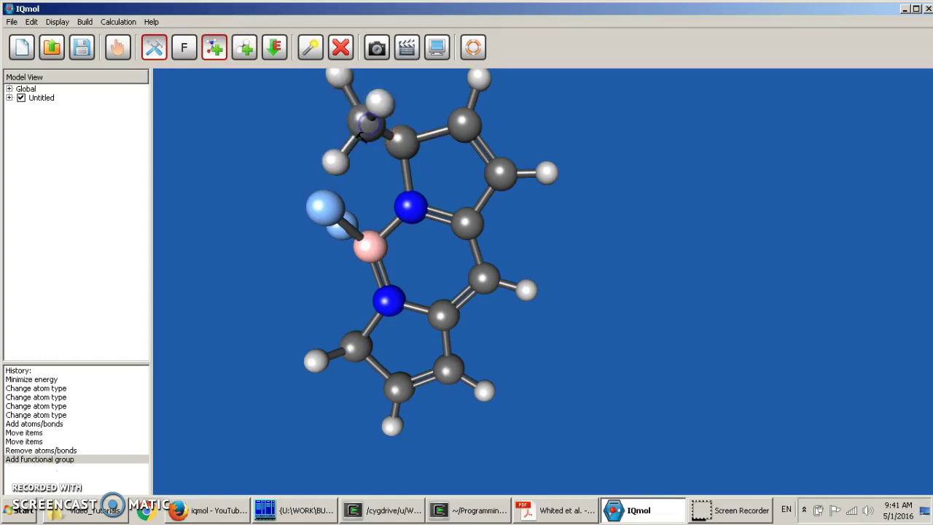
{"action": "left_click", "coordinate": [315, 361]}
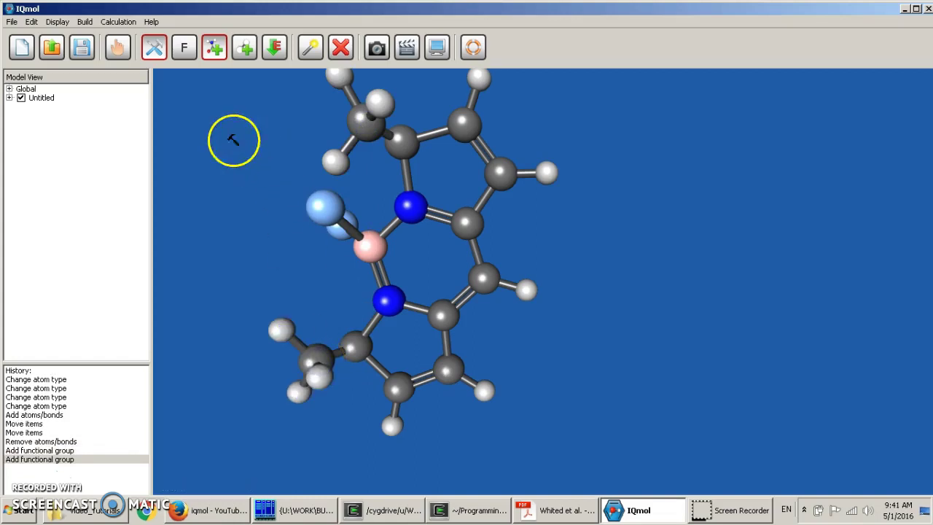
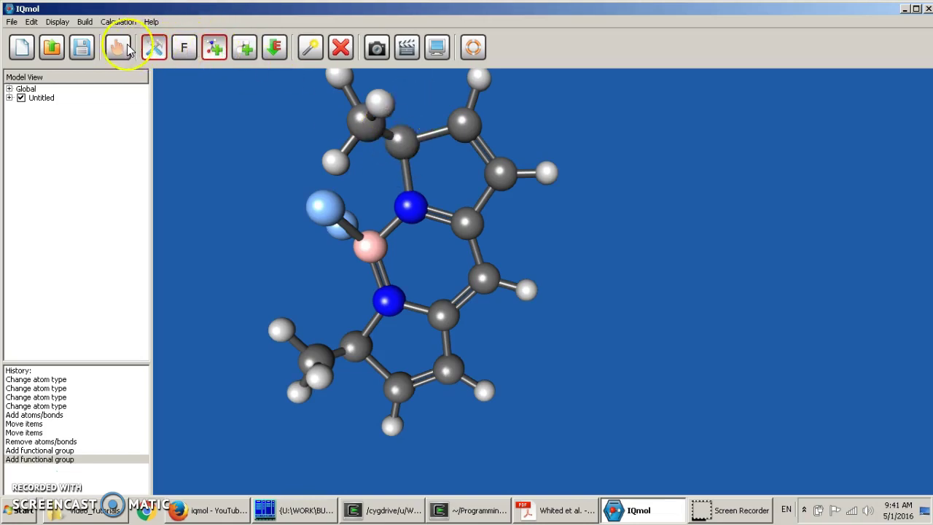
With carbon as the build element, make the bond between the upper nitrogen and its methyl-bearing ring carbon a double bond.
{"action": "left_click", "coordinate": [186, 48]}
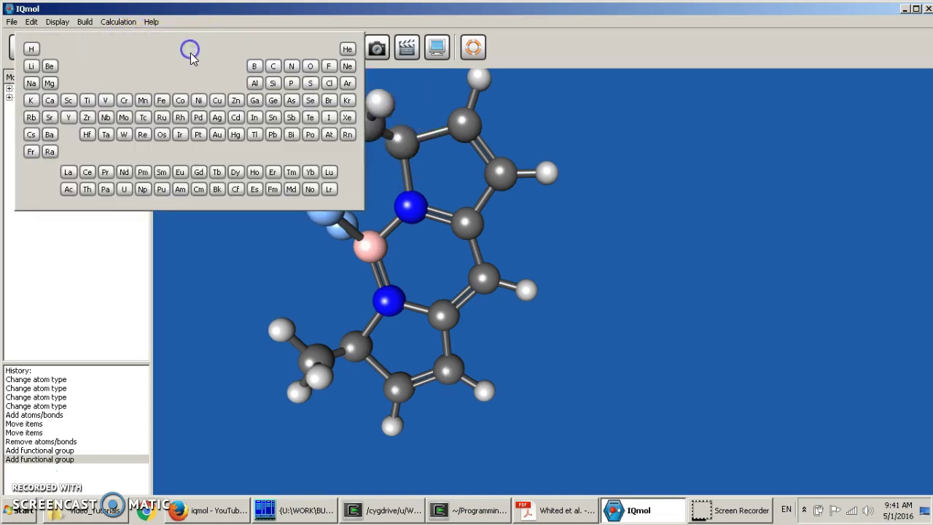
{"action": "left_click", "coordinate": [271, 66]}
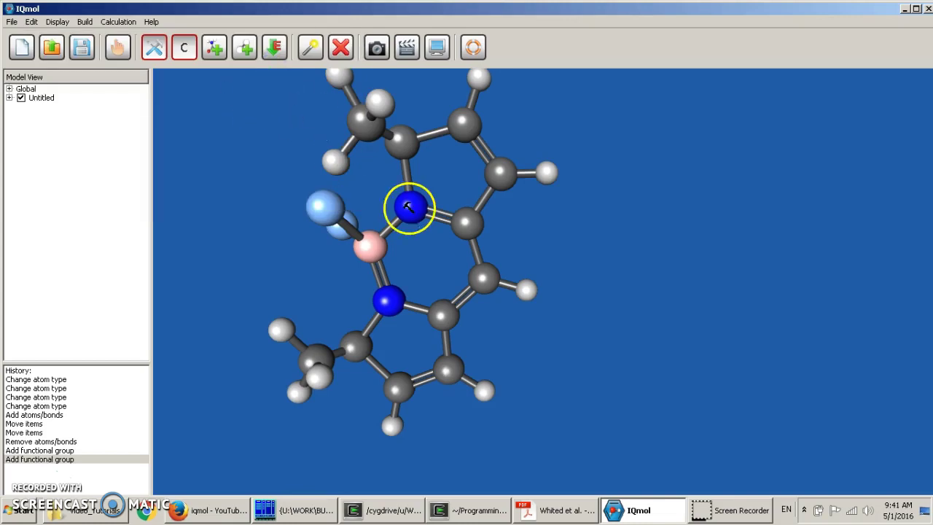
{"action": "left_click_drag", "start_coordinate": [413, 202], "coordinate": [405, 144]}
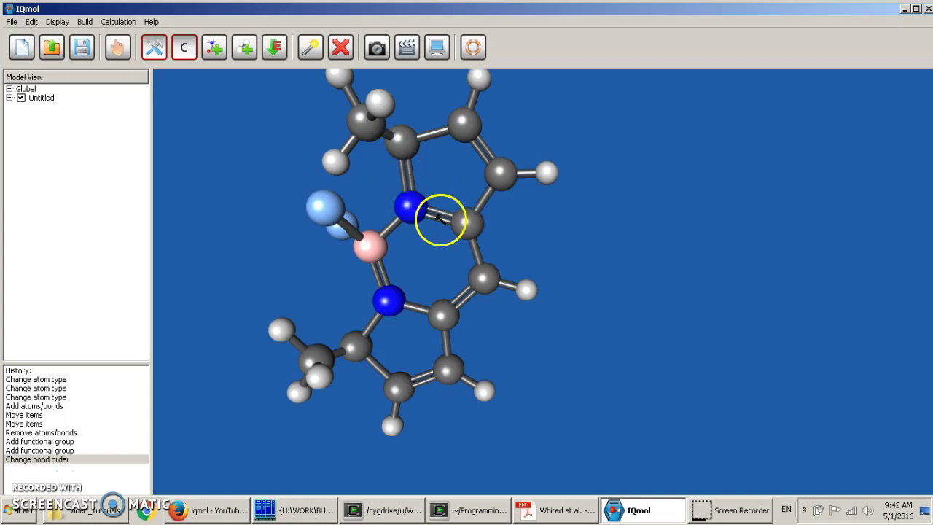
Replace the upper nitrogen's double bond to the ring-fusion carbon with a single bond, and double that carbon's bond to the bridging CH carbon.
{"action": "left_click", "coordinate": [309, 49]}
{"action": "left_click", "coordinate": [441, 212]}
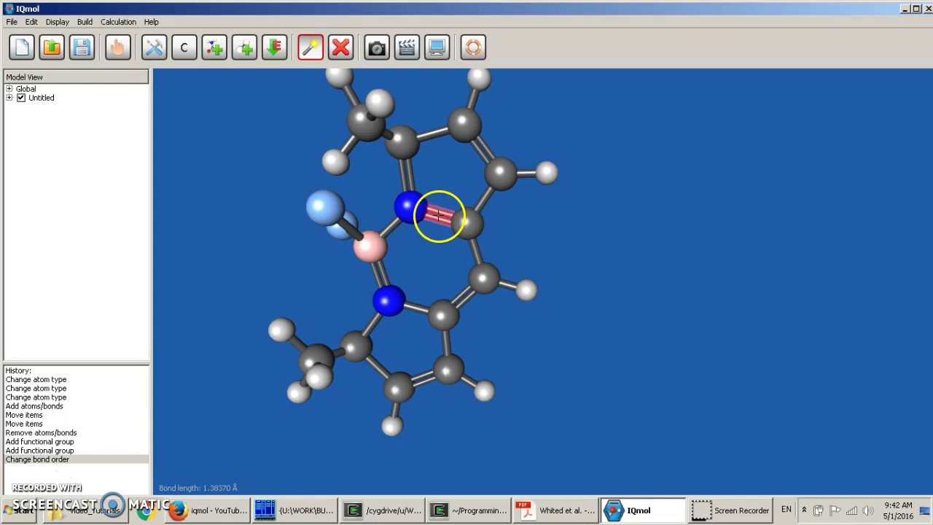
{"action": "left_click", "coordinate": [335, 48]}
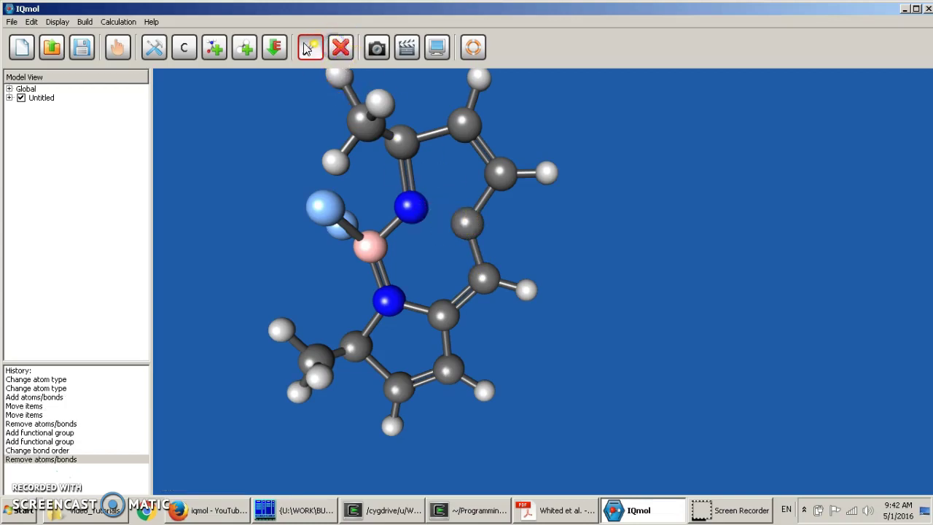
{"action": "left_click", "coordinate": [189, 48]}
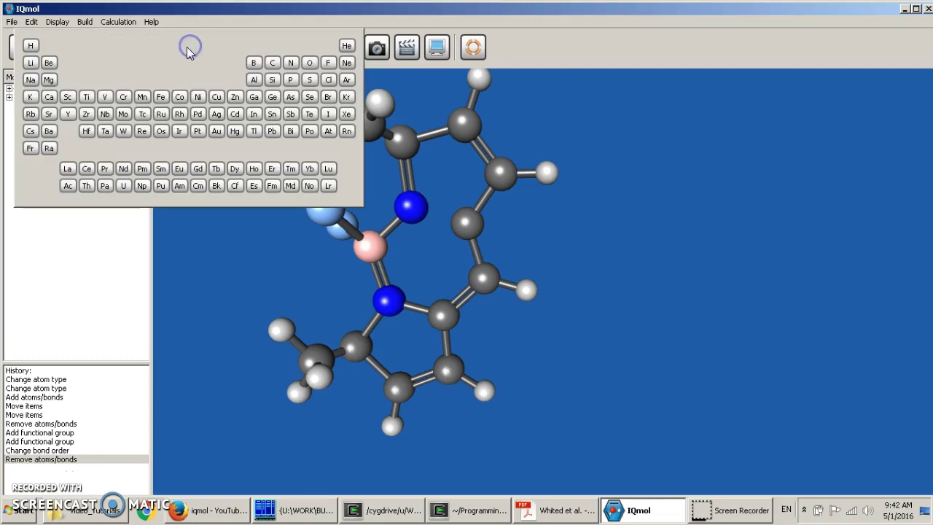
{"action": "left_click", "coordinate": [270, 64]}
{"action": "left_click_drag", "start_coordinate": [467, 222], "coordinate": [467, 222]}
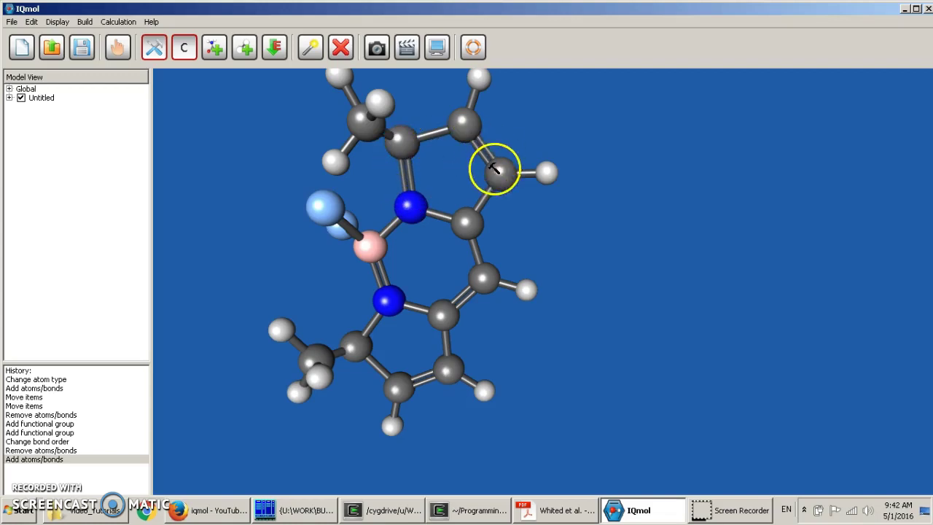
{"action": "mouse_move", "coordinate": [481, 283]}
{"action": "left_mouse_down"}
{"action": "mouse_move", "coordinate": [474, 228]}
{"action": "mouse_move", "coordinate": [482, 268]}
{"action": "left_mouse_up"}
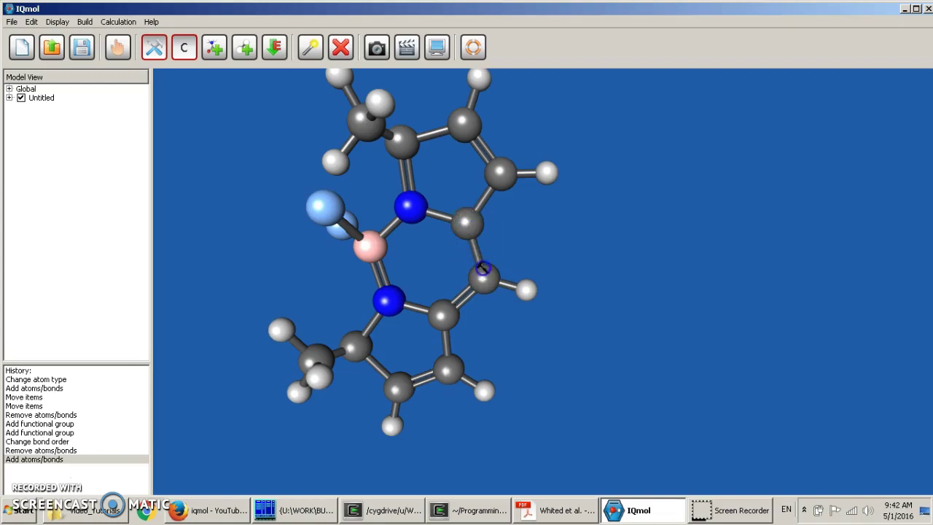
{"action": "left_click", "coordinate": [486, 282]}
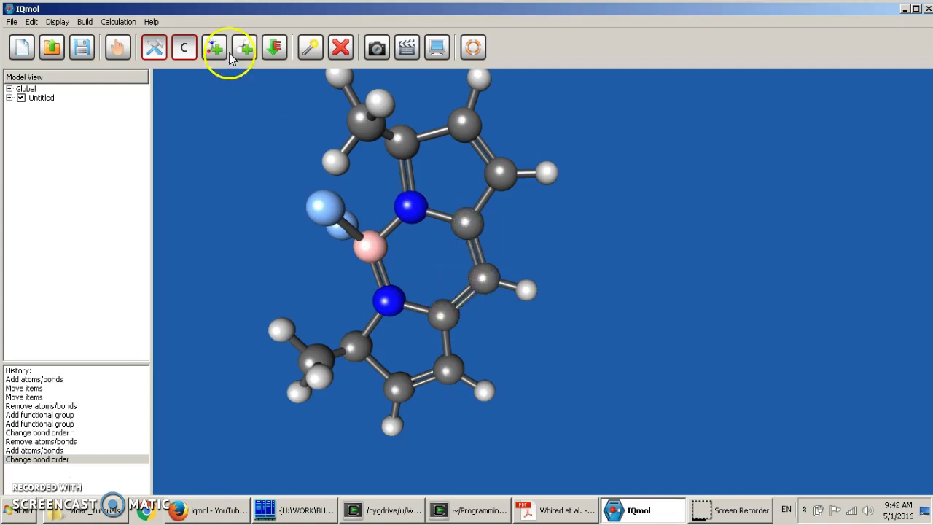
Replace the bridging carbon's double bond to the lower ring-fusion carbon with a single bond, and double the fusion carbon's bond to the adjacent CH.
{"action": "left_click", "coordinate": [312, 49]}
{"action": "left_click", "coordinate": [459, 299]}
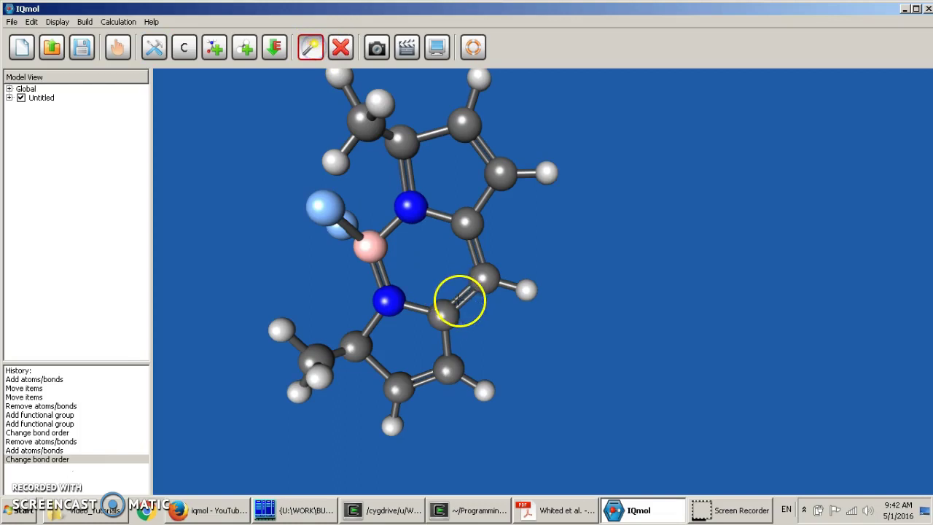
{"action": "left_click", "coordinate": [342, 46]}
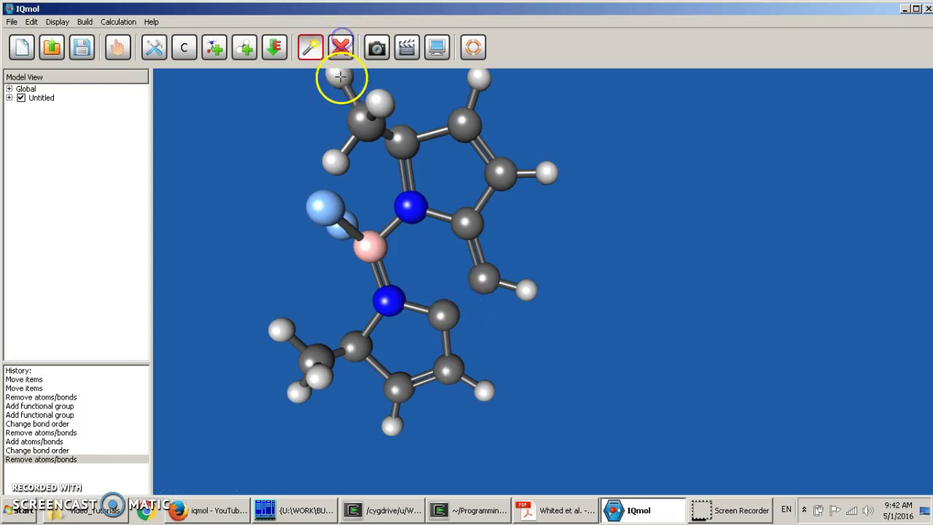
{"action": "left_click", "coordinate": [186, 48]}
{"action": "left_click_drag", "start_coordinate": [443, 314], "coordinate": [483, 279]}
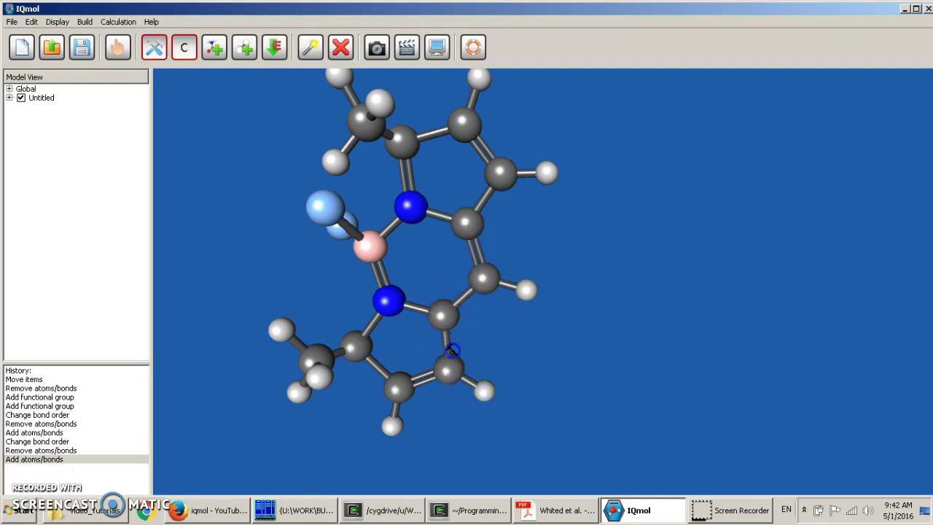
{"action": "left_click", "coordinate": [454, 369]}
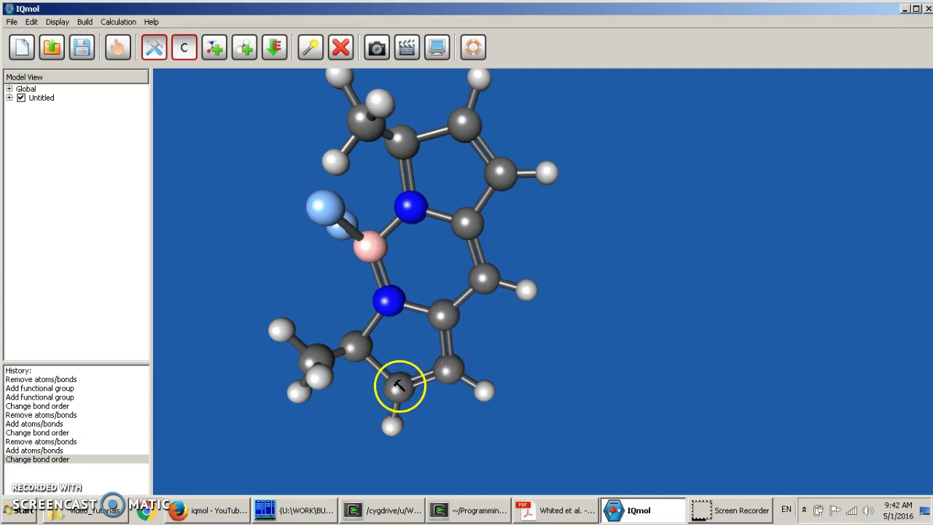
In the lower five-membered ring, make the bond between the two CH carbons single and the next bond to the methyl-bearing carbon double.
{"action": "left_click", "coordinate": [310, 49]}
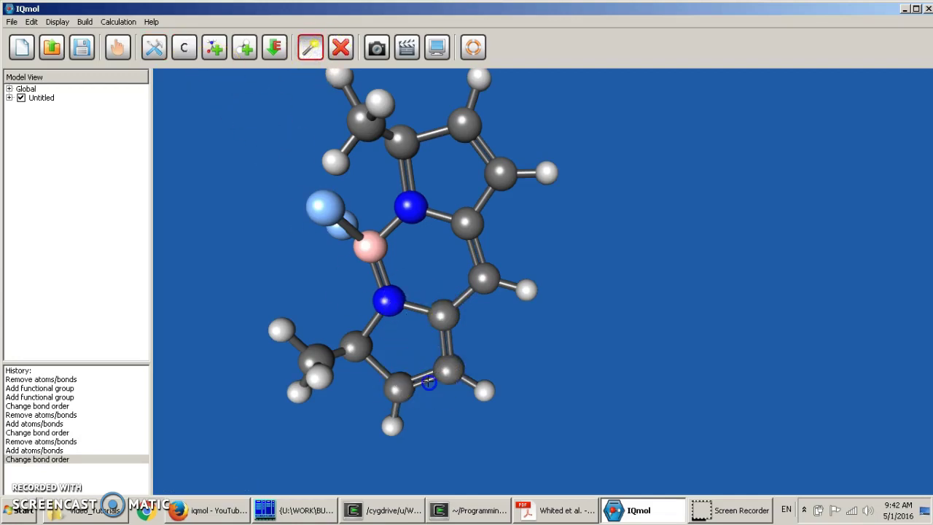
{"action": "left_click", "coordinate": [341, 47]}
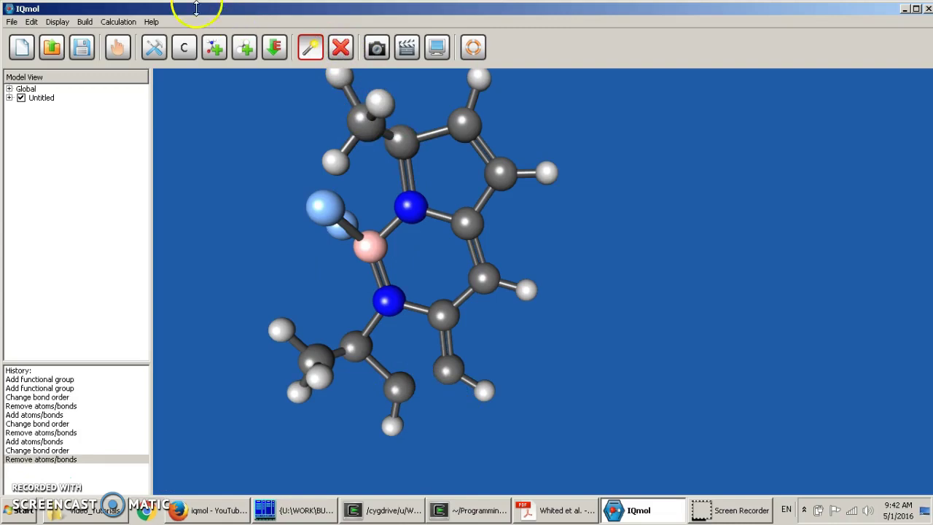
{"action": "left_click", "coordinate": [157, 48]}
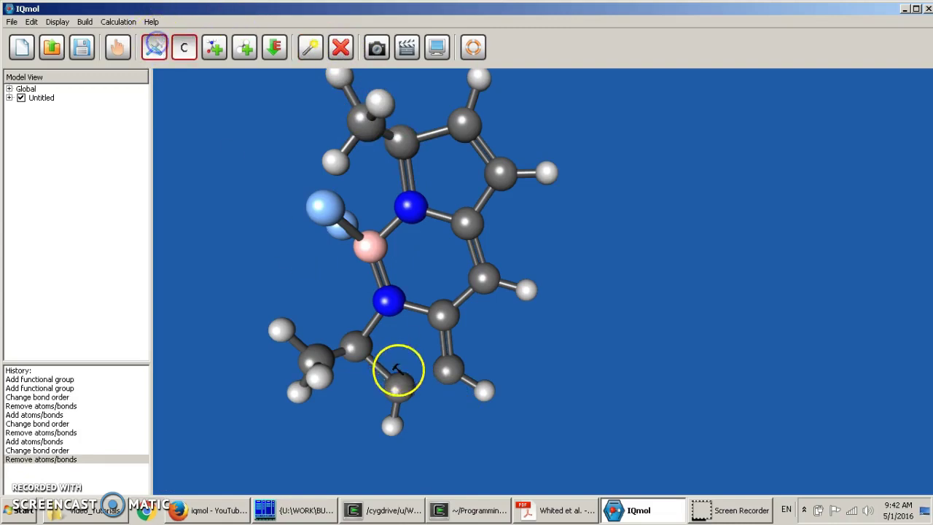
{"action": "left_click", "coordinate": [449, 372]}
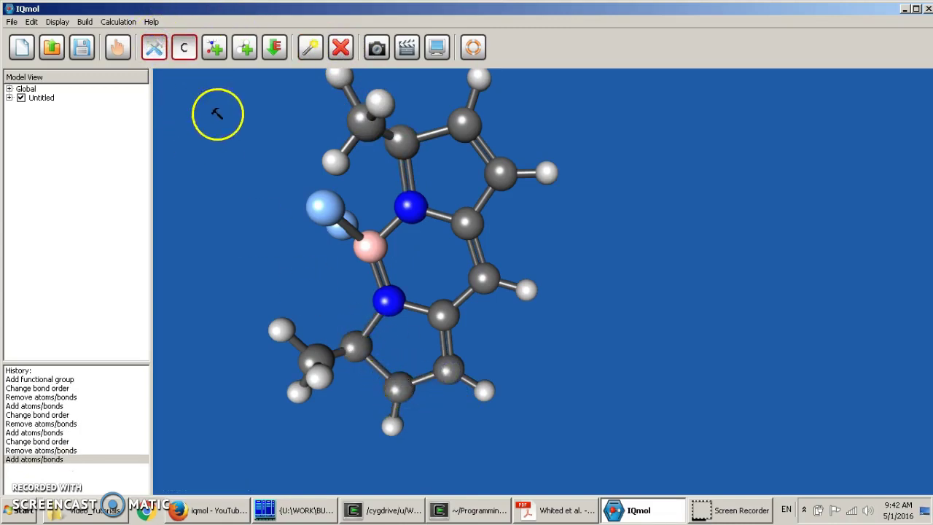
{"action": "left_click", "coordinate": [363, 347]}
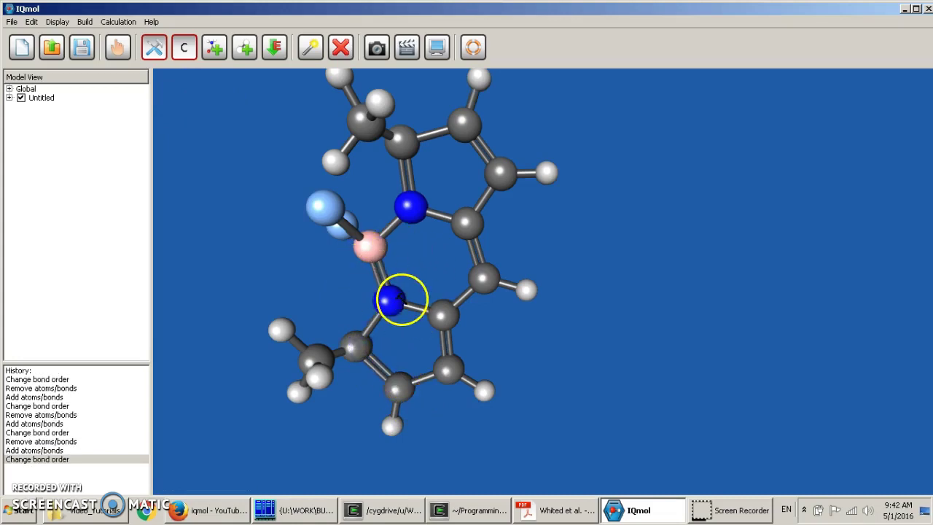
Delete the double bond between the boron and the lower nitrogen and rebond the two atoms with a single bond.
{"action": "left_click", "coordinate": [311, 52]}
{"action": "left_click", "coordinate": [379, 274]}
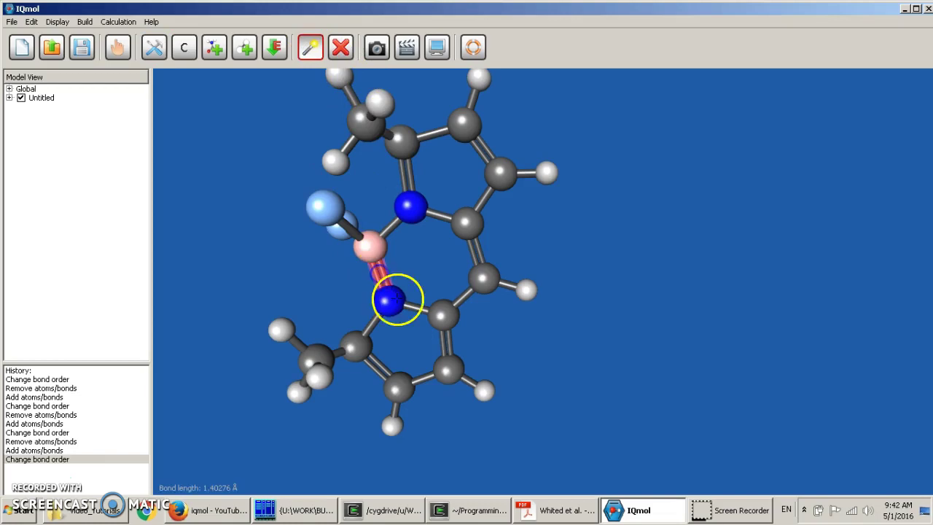
{"action": "left_click", "coordinate": [341, 48]}
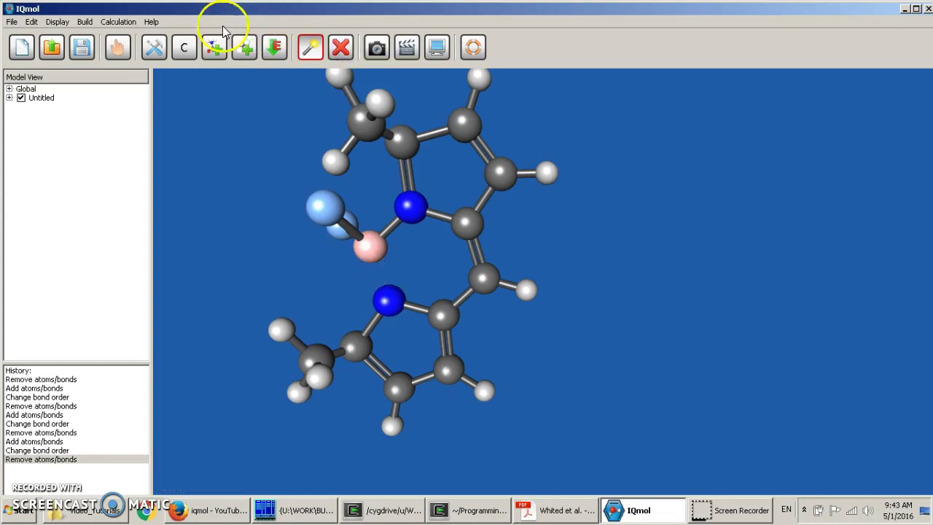
{"action": "left_click", "coordinate": [155, 47]}
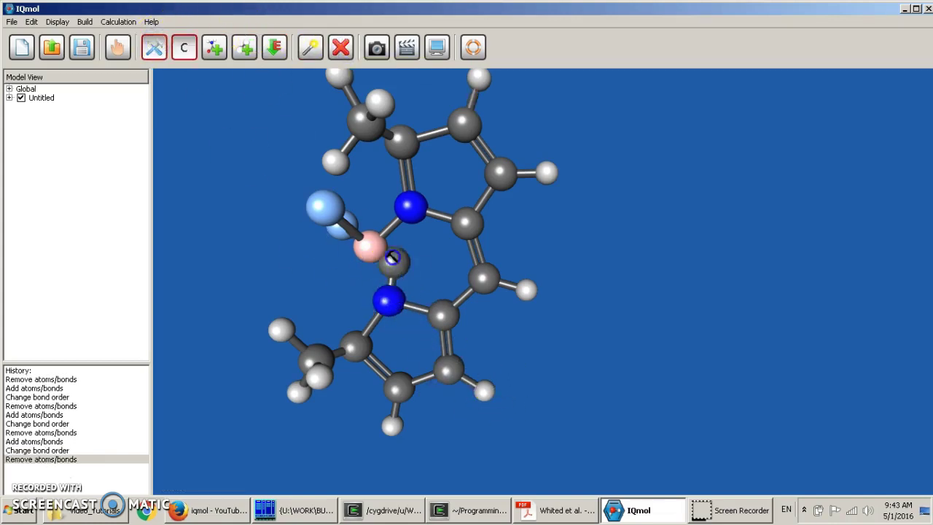
{"action": "left_click", "coordinate": [376, 249]}
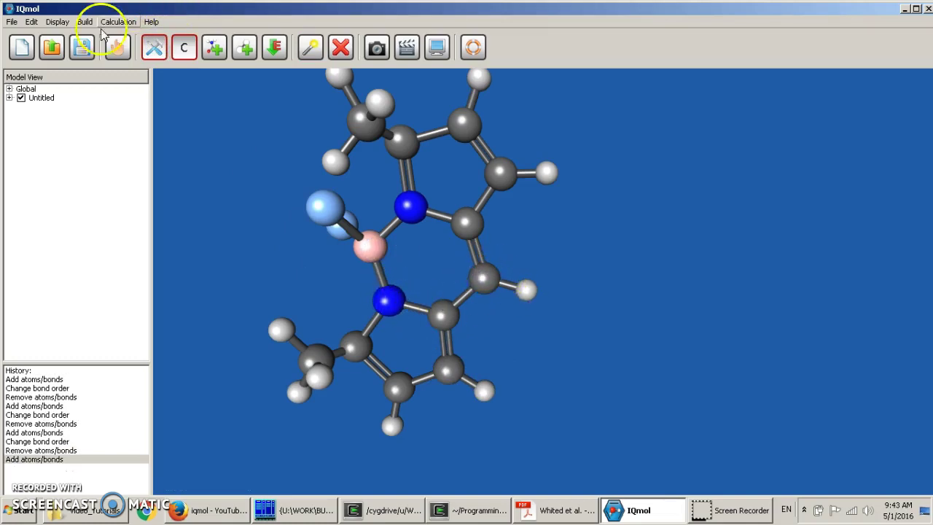
Minimize the molecule's energy and compare the structure with the BODIPY dyads in the paper's PDF.
{"action": "left_click", "coordinate": [117, 46]}
{"action": "left_click_drag", "start_coordinate": [427, 367], "coordinate": [444, 337]}
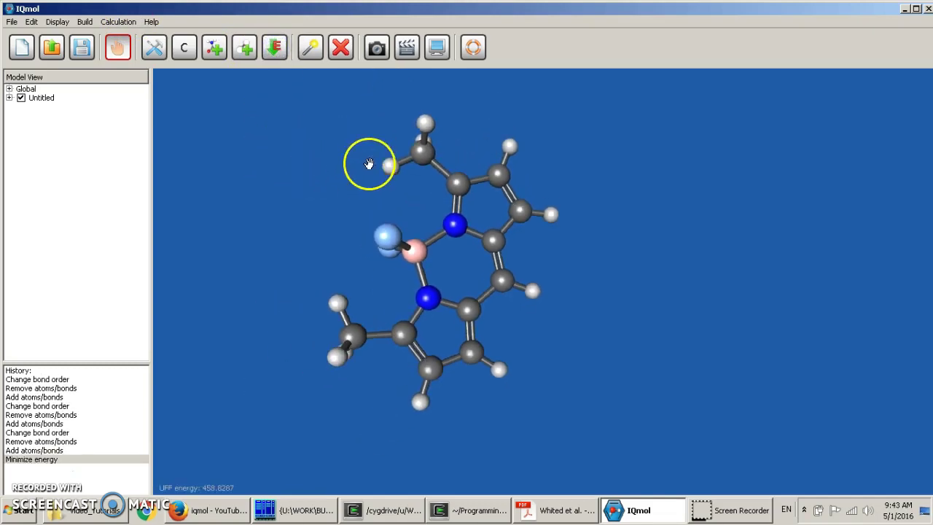
{"action": "left_click", "coordinate": [516, 513]}
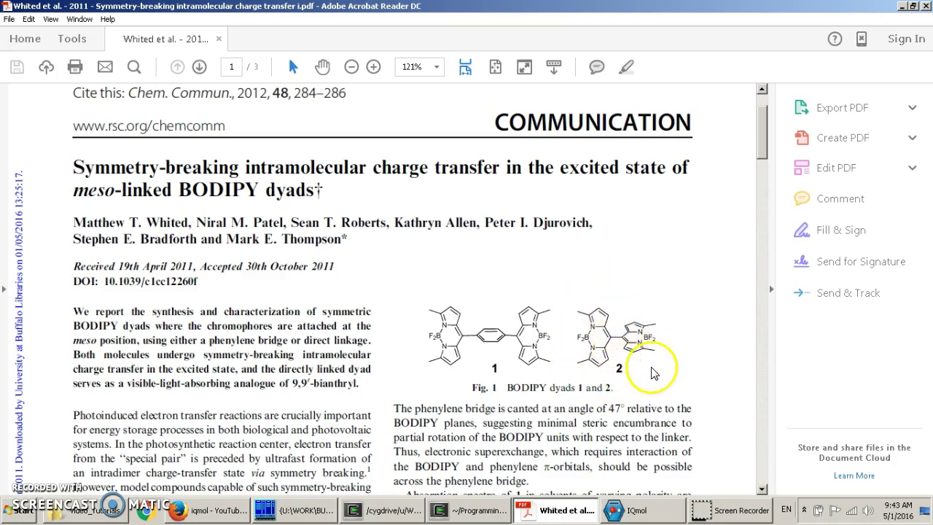
{"action": "left_click", "coordinate": [636, 508]}
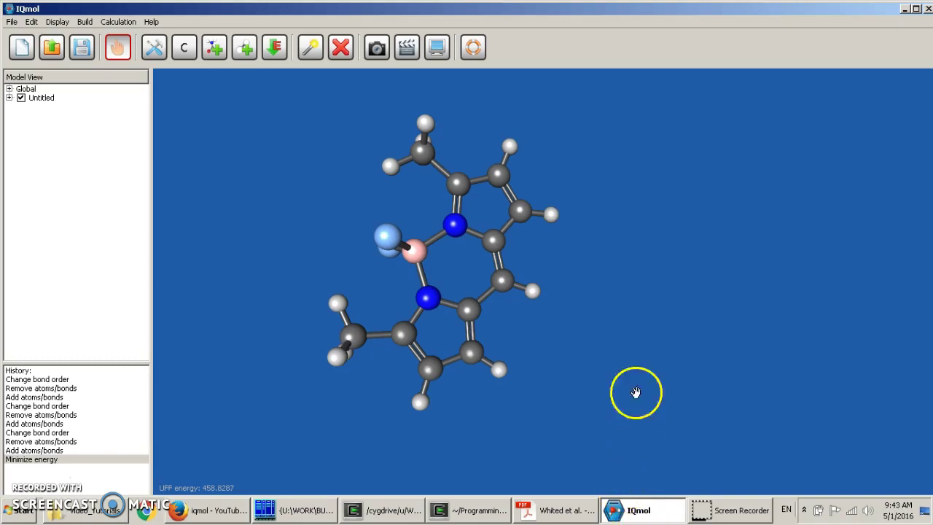
Select the entire BODIPY molecule and copy it.
{"action": "left_click_drag", "start_coordinate": [478, 233], "coordinate": [475, 241]}
{"action": "left_click_drag", "start_coordinate": [405, 247], "coordinate": [400, 275]}
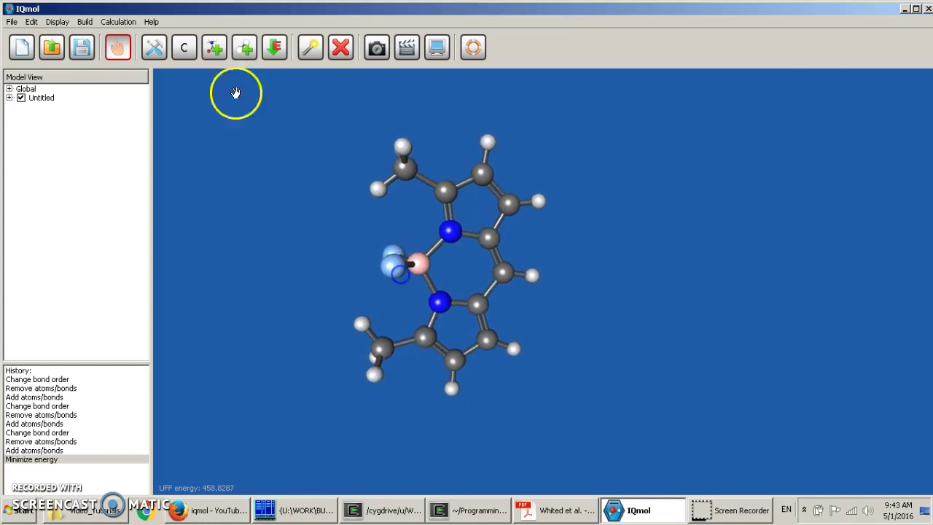
{"action": "left_click", "coordinate": [310, 57]}
{"action": "left_click_drag", "start_coordinate": [312, 92], "coordinate": [567, 440]}
{"action": "left_click", "coordinate": [514, 409]}
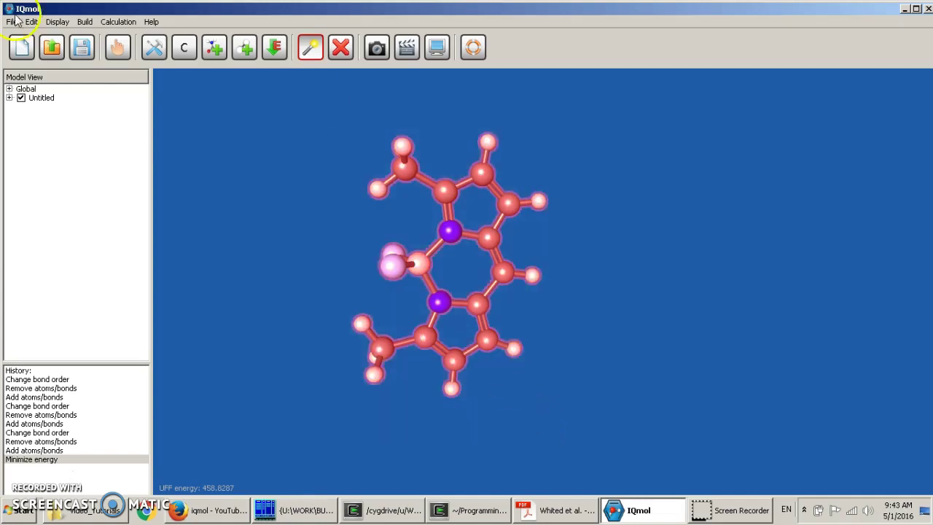
{"action": "left_click", "coordinate": [51, 22]}
{"action": "mouse_move", "coordinate": [32, 23]}
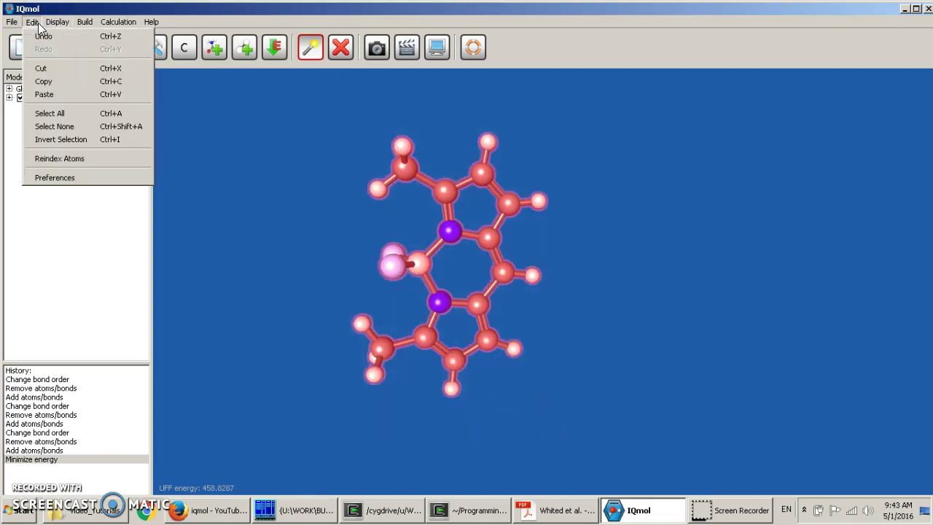
{"action": "left_click", "coordinate": [40, 86]}
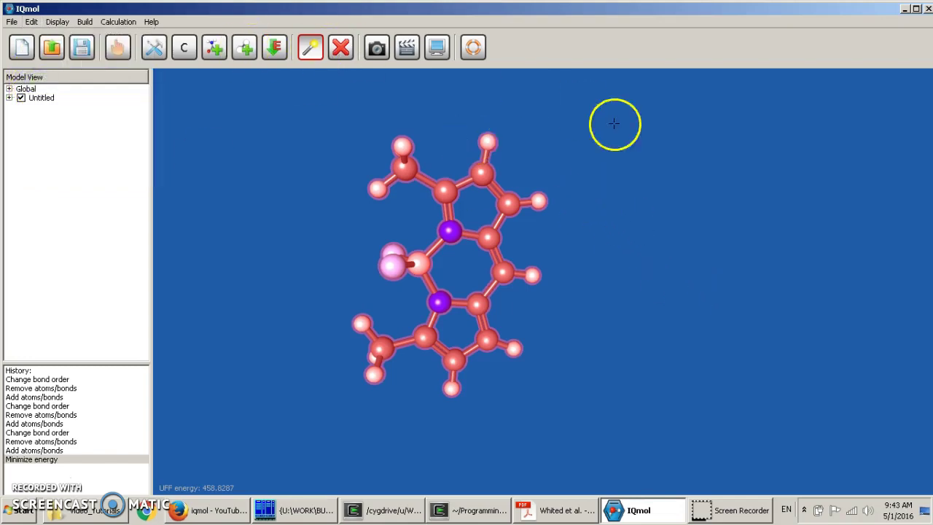
Clear the selection, paste the copied BODIPY unit, and move the pasted copy clear of the original on its bridging CH side.
{"action": "left_click", "coordinate": [637, 231]}
{"action": "left_click", "coordinate": [566, 246]}
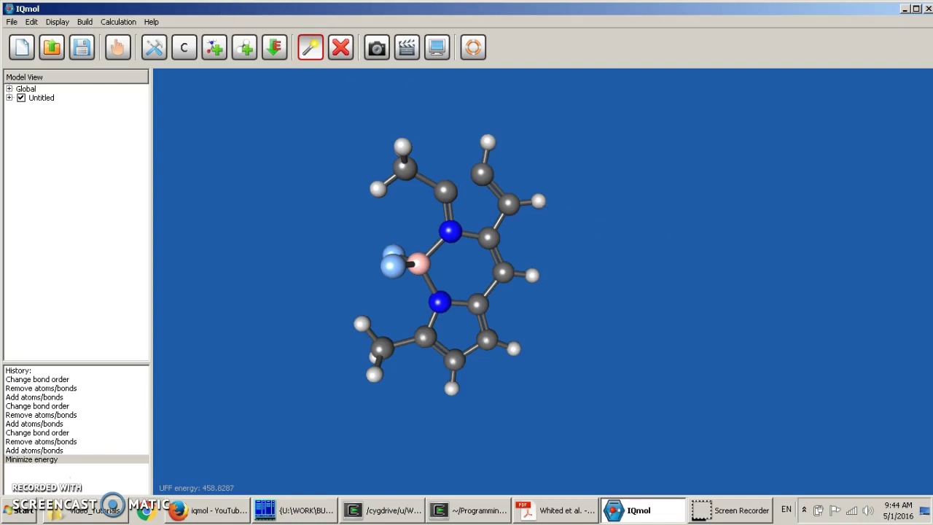
{"action": "left_click", "coordinate": [91, 27]}
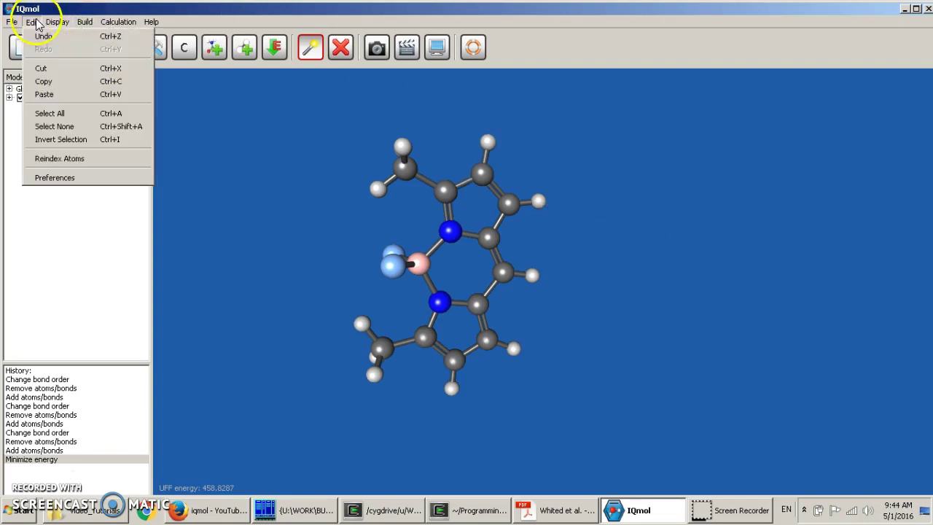
{"action": "left_click", "coordinate": [44, 94]}
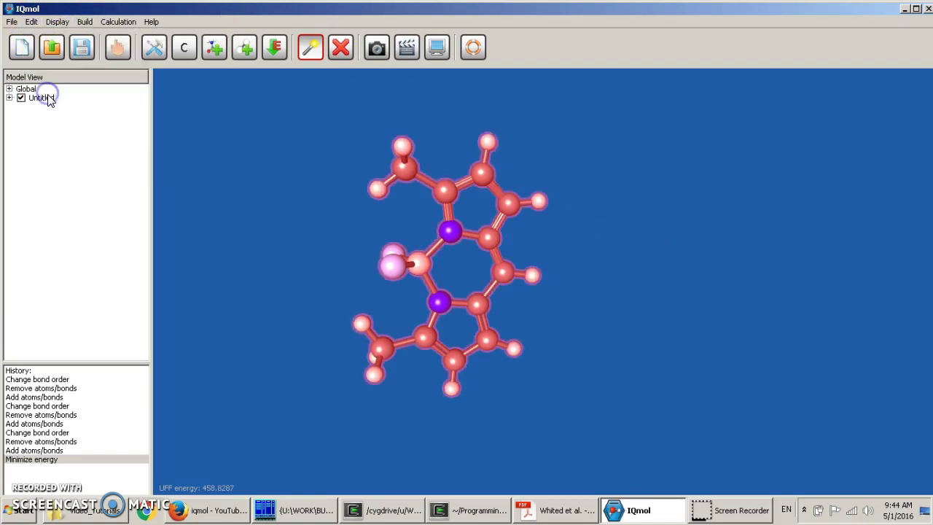
{"action": "left_click", "coordinate": [447, 230]}
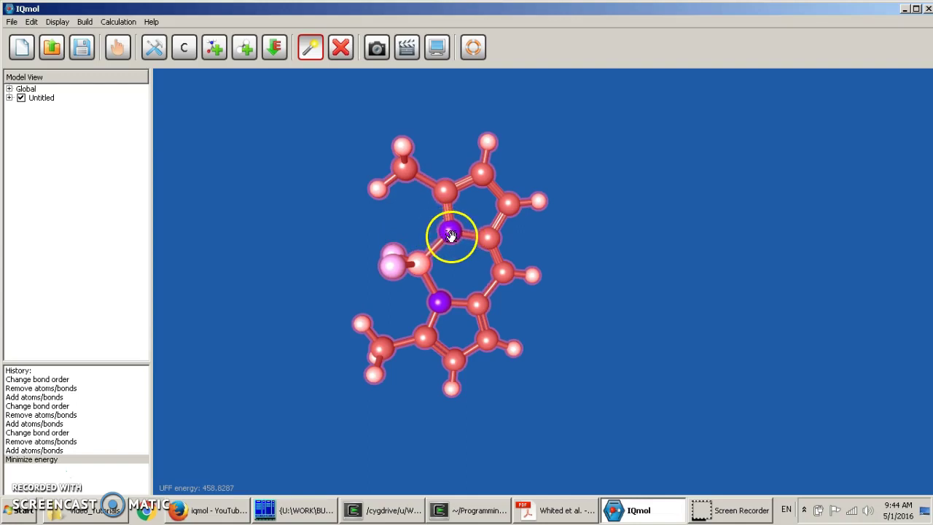
{"action": "left_click_drag", "start_coordinate": [451, 235], "coordinate": [671, 246]}
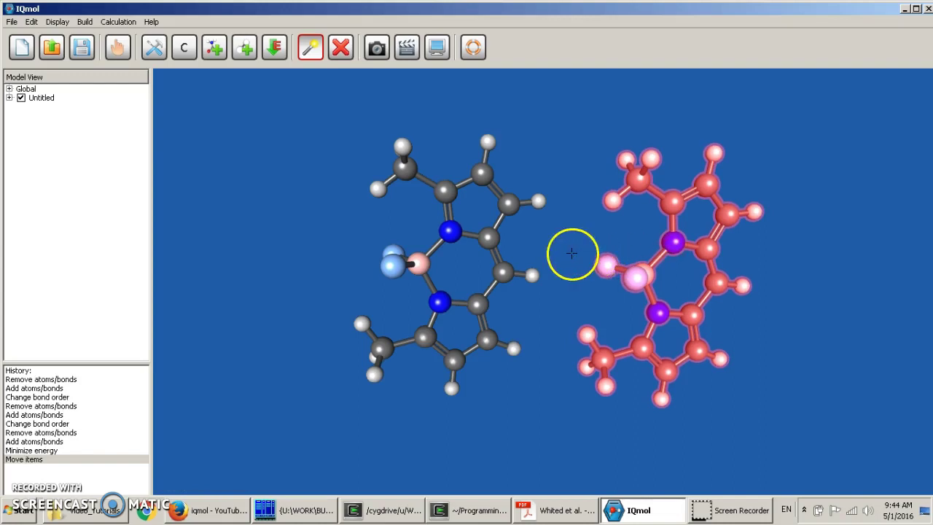
Rotate and move the copied unit so its bridging CH faces the original's bridging CH, with the two ring planes roughly perpendicular.
{"action": "left_click_drag", "start_coordinate": [647, 281], "coordinate": [930, 216]}
{"action": "left_click_drag", "start_coordinate": [537, 219], "coordinate": [649, 418]}
{"action": "left_click_drag", "start_coordinate": [658, 217], "coordinate": [629, 70]}
{"action": "left_click", "coordinate": [118, 47]}
{"action": "left_click_drag", "start_coordinate": [683, 243], "coordinate": [493, 277]}
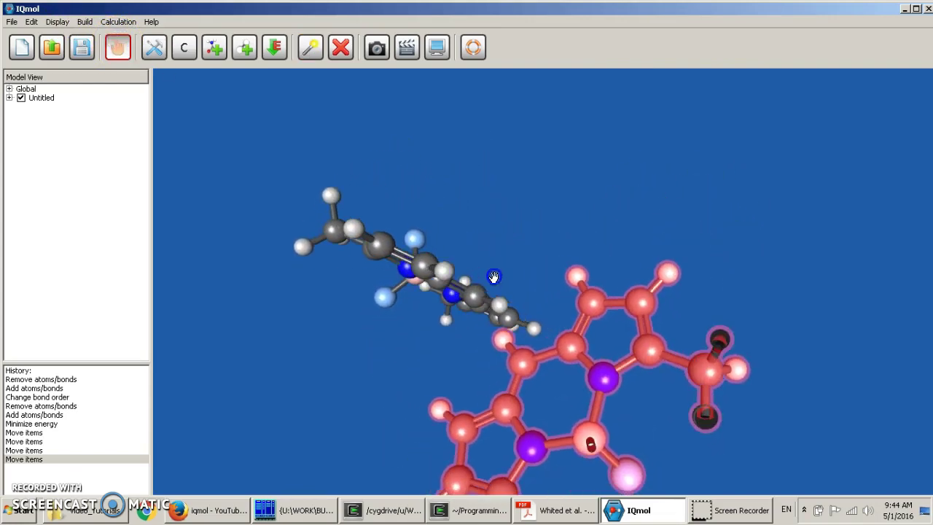
{"action": "left_click_drag", "start_coordinate": [514, 351], "coordinate": [548, 297]}
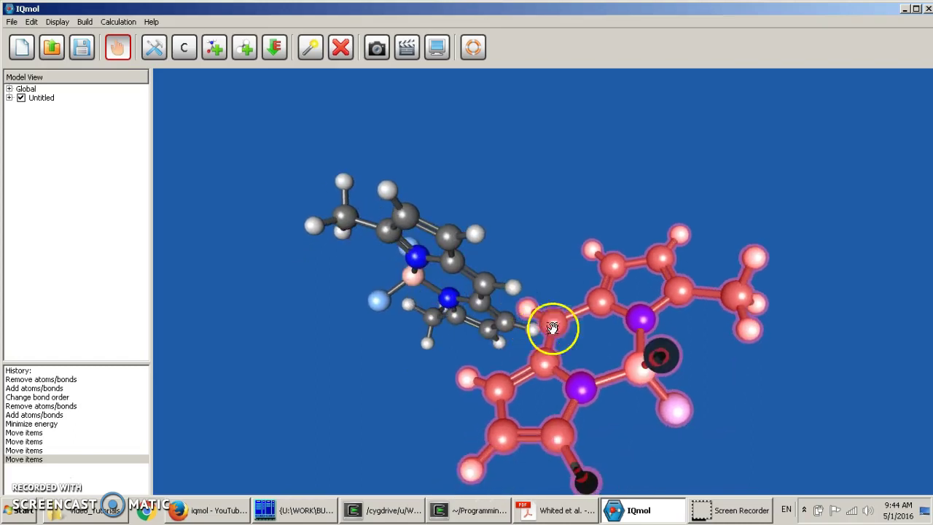
{"action": "right_click_drag", "start_coordinate": [566, 323], "coordinate": [595, 292], "text": "shift"}
{"action": "left_click", "coordinate": [427, 261]}
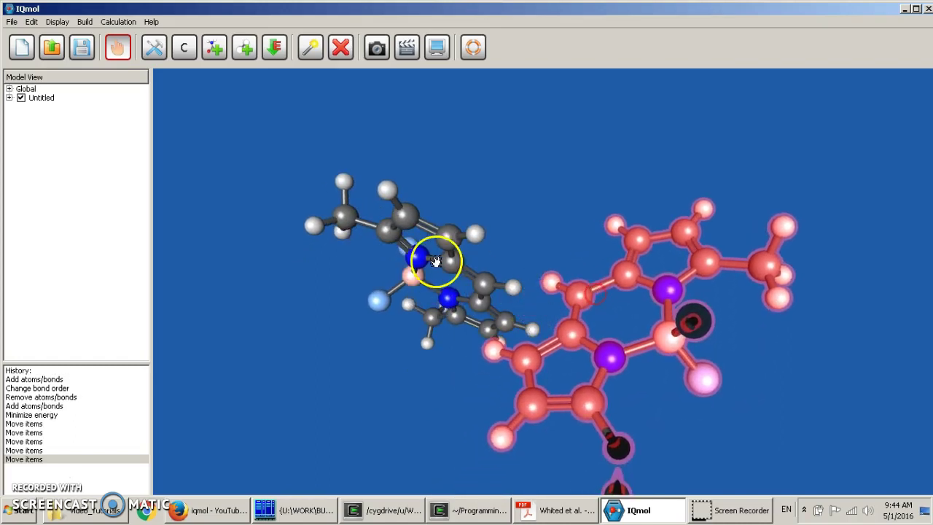
{"action": "left_click_drag", "start_coordinate": [503, 237], "coordinate": [591, 268]}
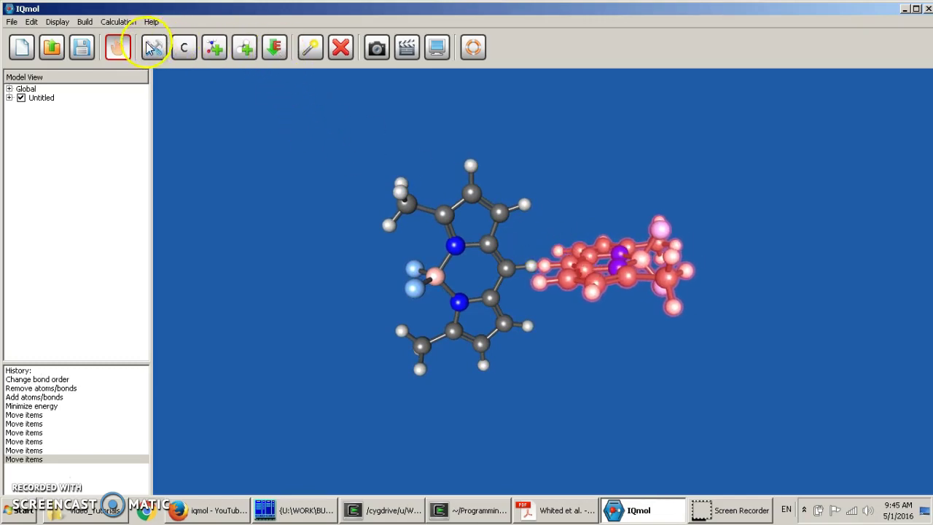
{"action": "scroll", "coordinate": [582, 265], "scroll_direction": "up", "scroll_amount": 2}
{"action": "left_click_drag", "start_coordinate": [537, 191], "coordinate": [517, 239]}
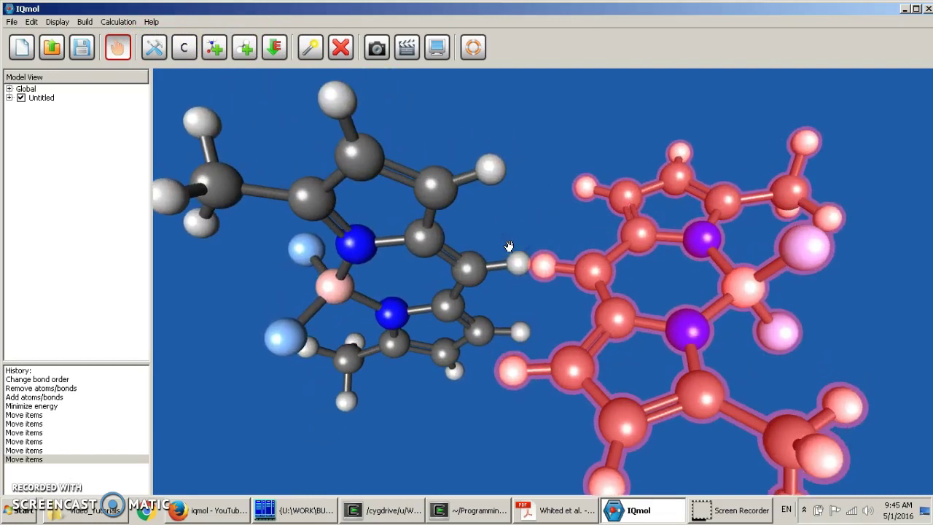
Delete the two facing hydrogens on the bridging carbons of both BODIPY units.
{"action": "left_click", "coordinate": [306, 47]}
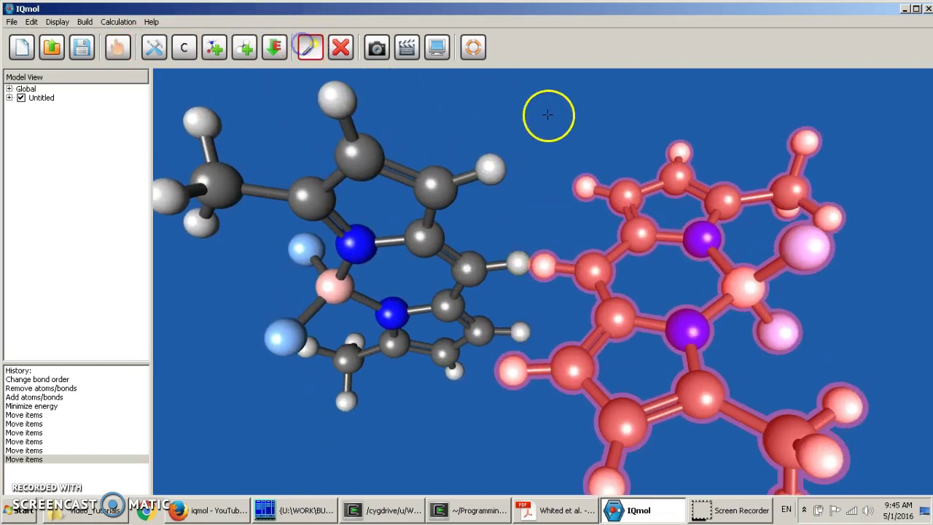
{"action": "left_click", "coordinate": [561, 122]}
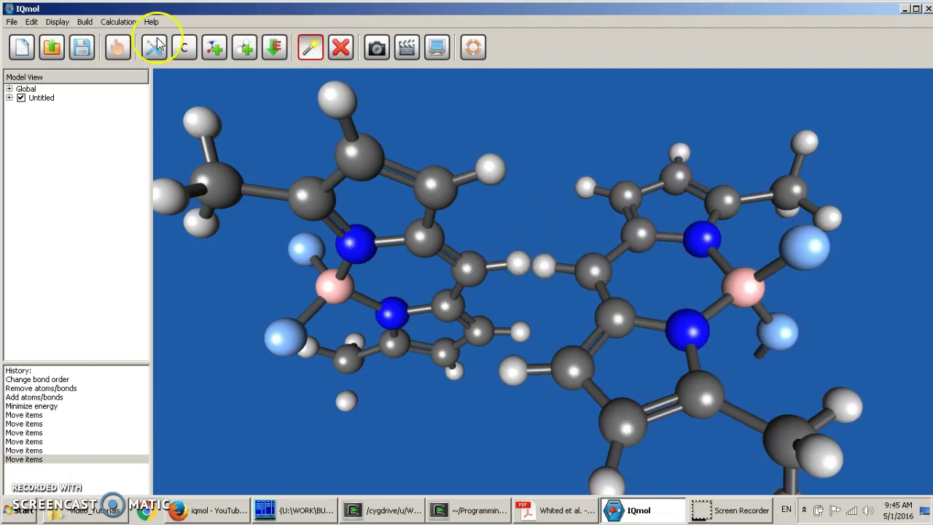
{"action": "left_click", "coordinate": [541, 267]}
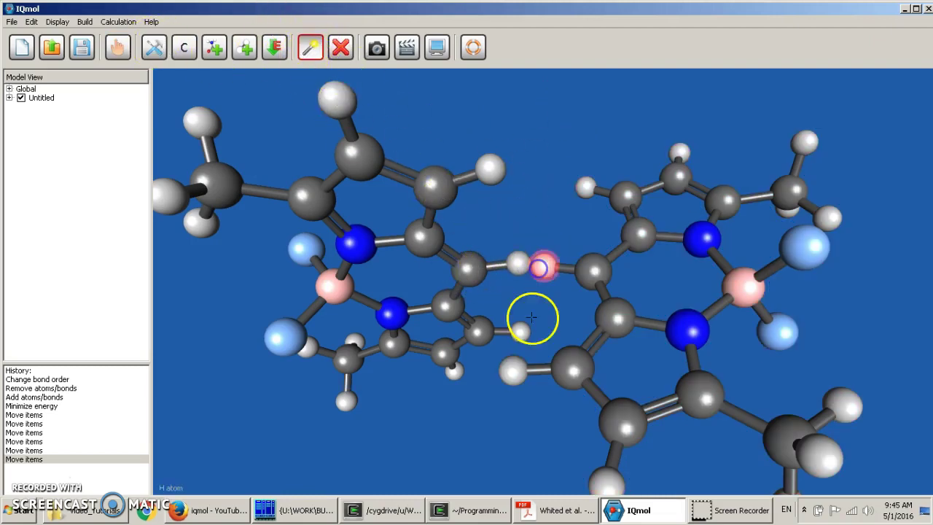
{"action": "left_click", "coordinate": [340, 47]}
Join the two bridging carbons with a single carbon-carbon bond and minimize the dyad's energy.
{"action": "left_click", "coordinate": [150, 51]}
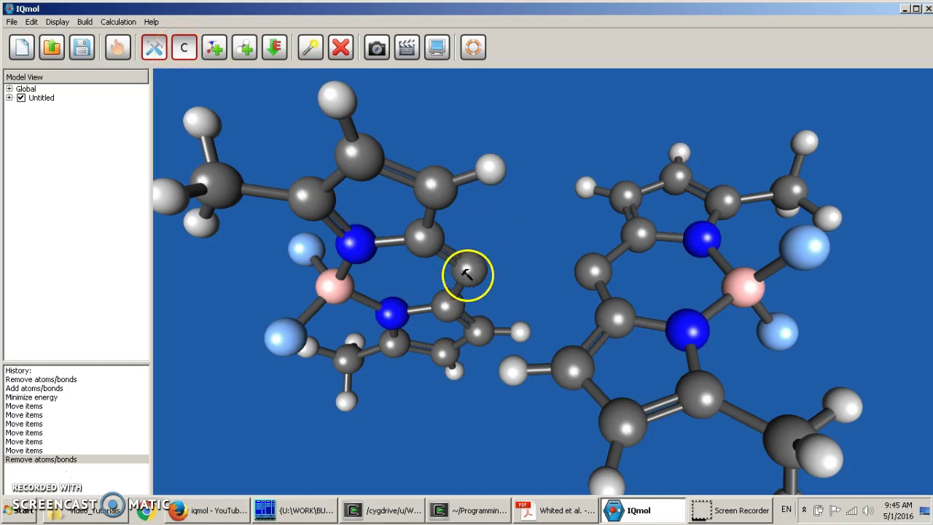
{"action": "left_click_drag", "start_coordinate": [471, 272], "coordinate": [592, 273]}
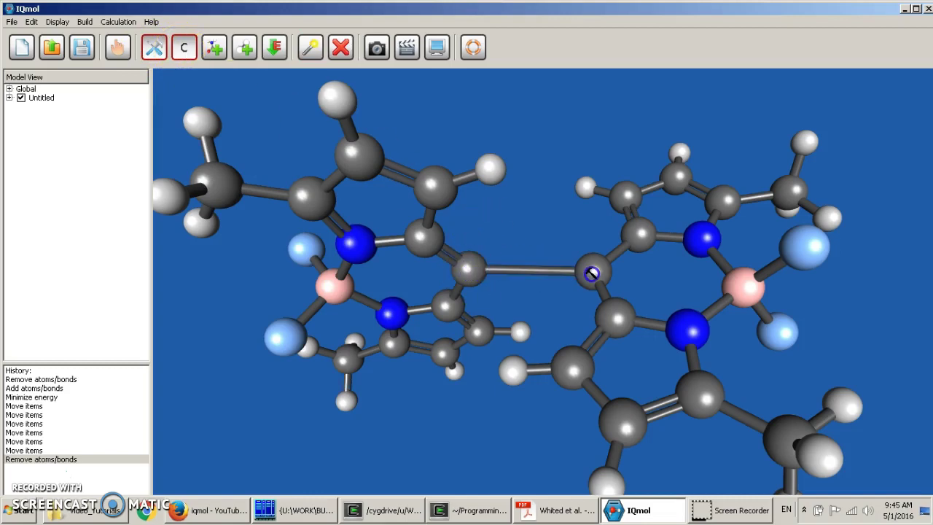
{"action": "scroll", "coordinate": [522, 273], "scroll_direction": "down", "scroll_amount": 4}
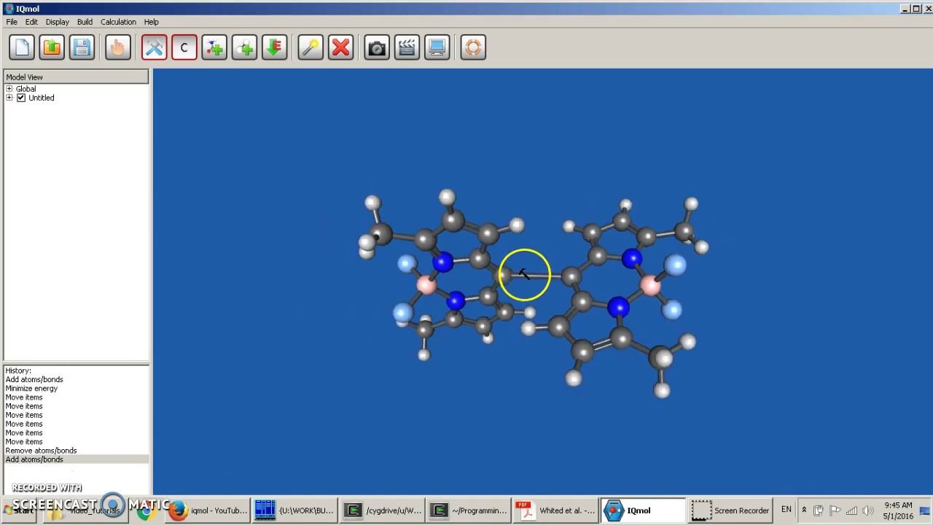
{"action": "left_click", "coordinate": [401, 239]}
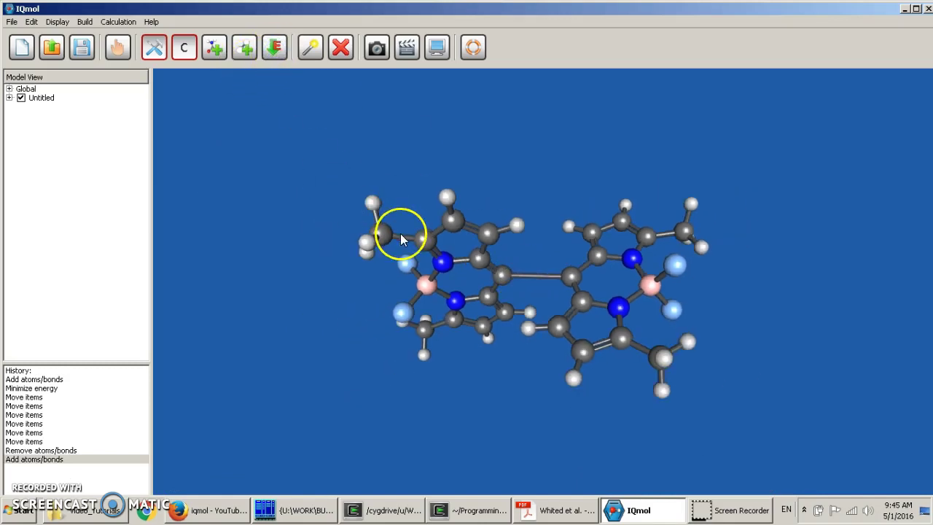
{"action": "key", "text": "ctrl+m"}
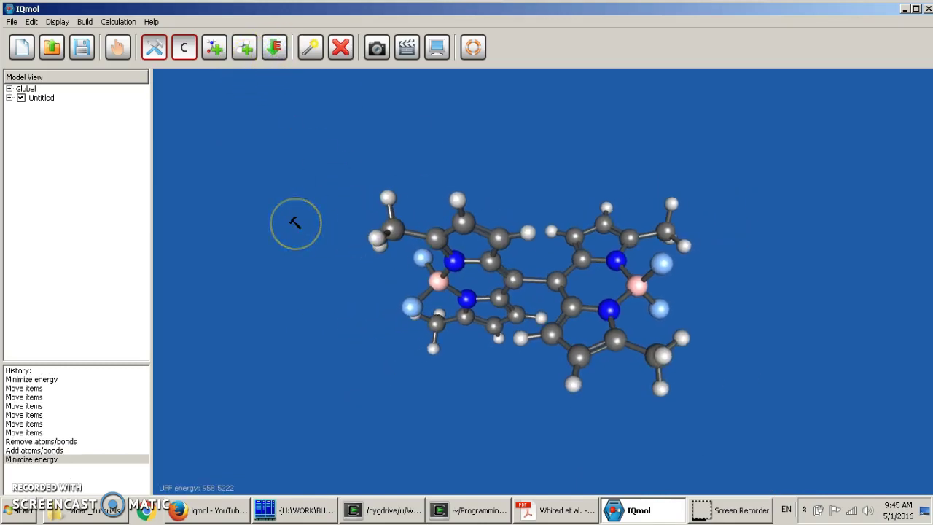
Inspect the linked dyad and compare it with BODIPY dyad 2 in the paper's PDF.
{"action": "left_click", "coordinate": [118, 48]}
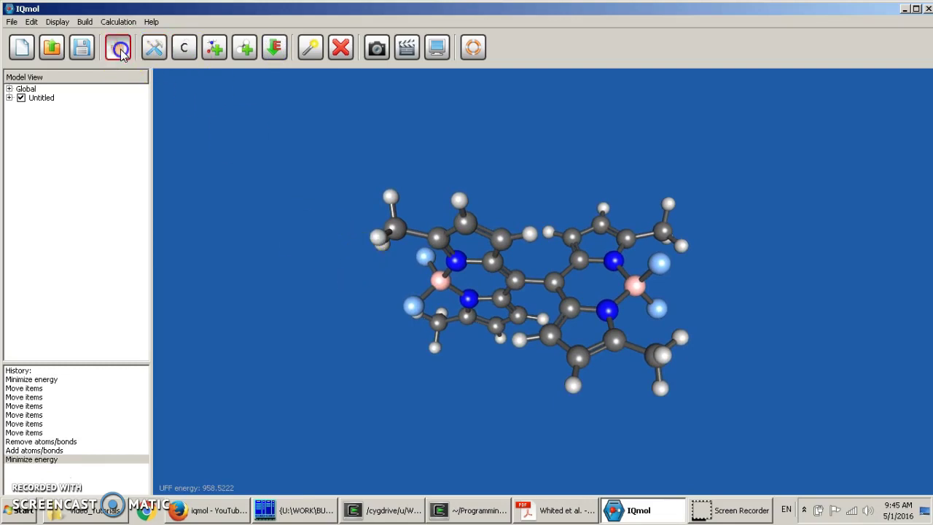
{"action": "left_click_drag", "start_coordinate": [414, 379], "coordinate": [453, 381]}
{"action": "left_click", "coordinate": [563, 512]}
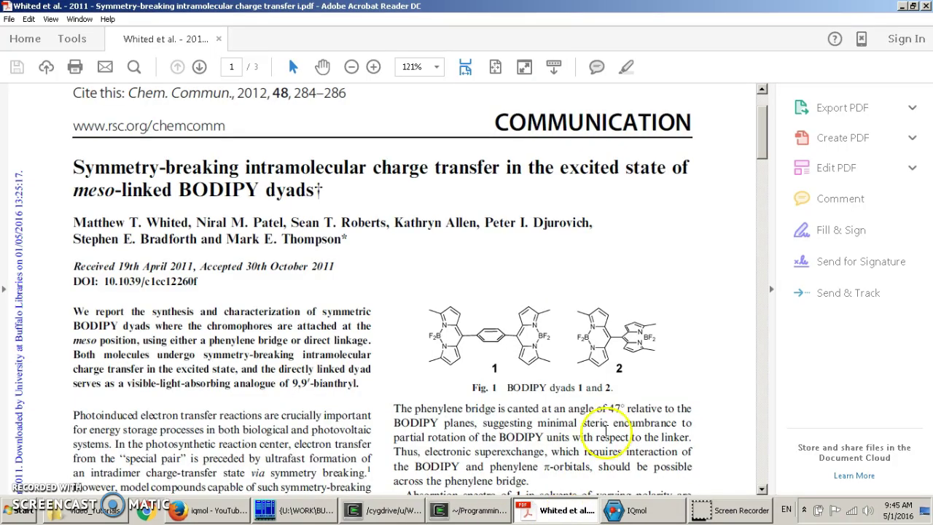
{"action": "left_click", "coordinate": [564, 512]}
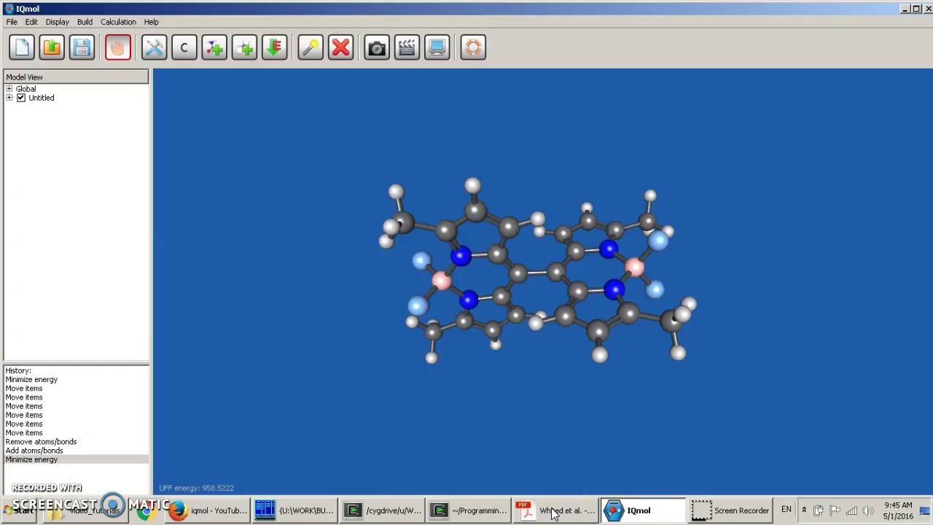